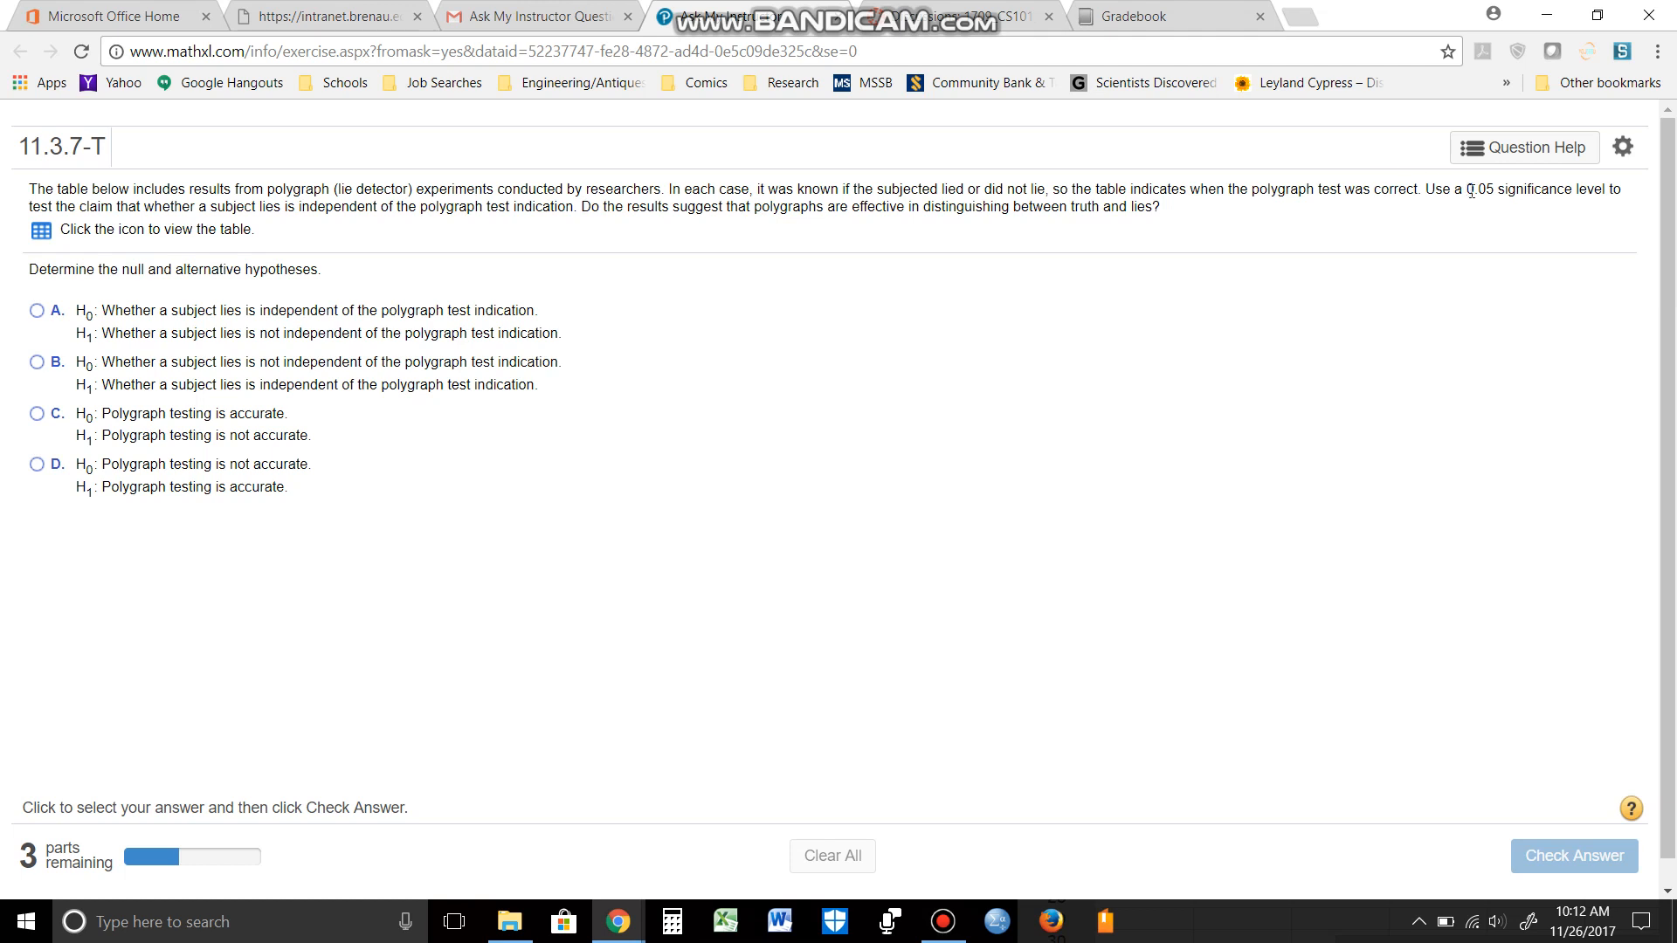
Step: Open the exercise's polygraph results table, load its data into StatCrunch, and close the table pop-up
left_click(41, 230)
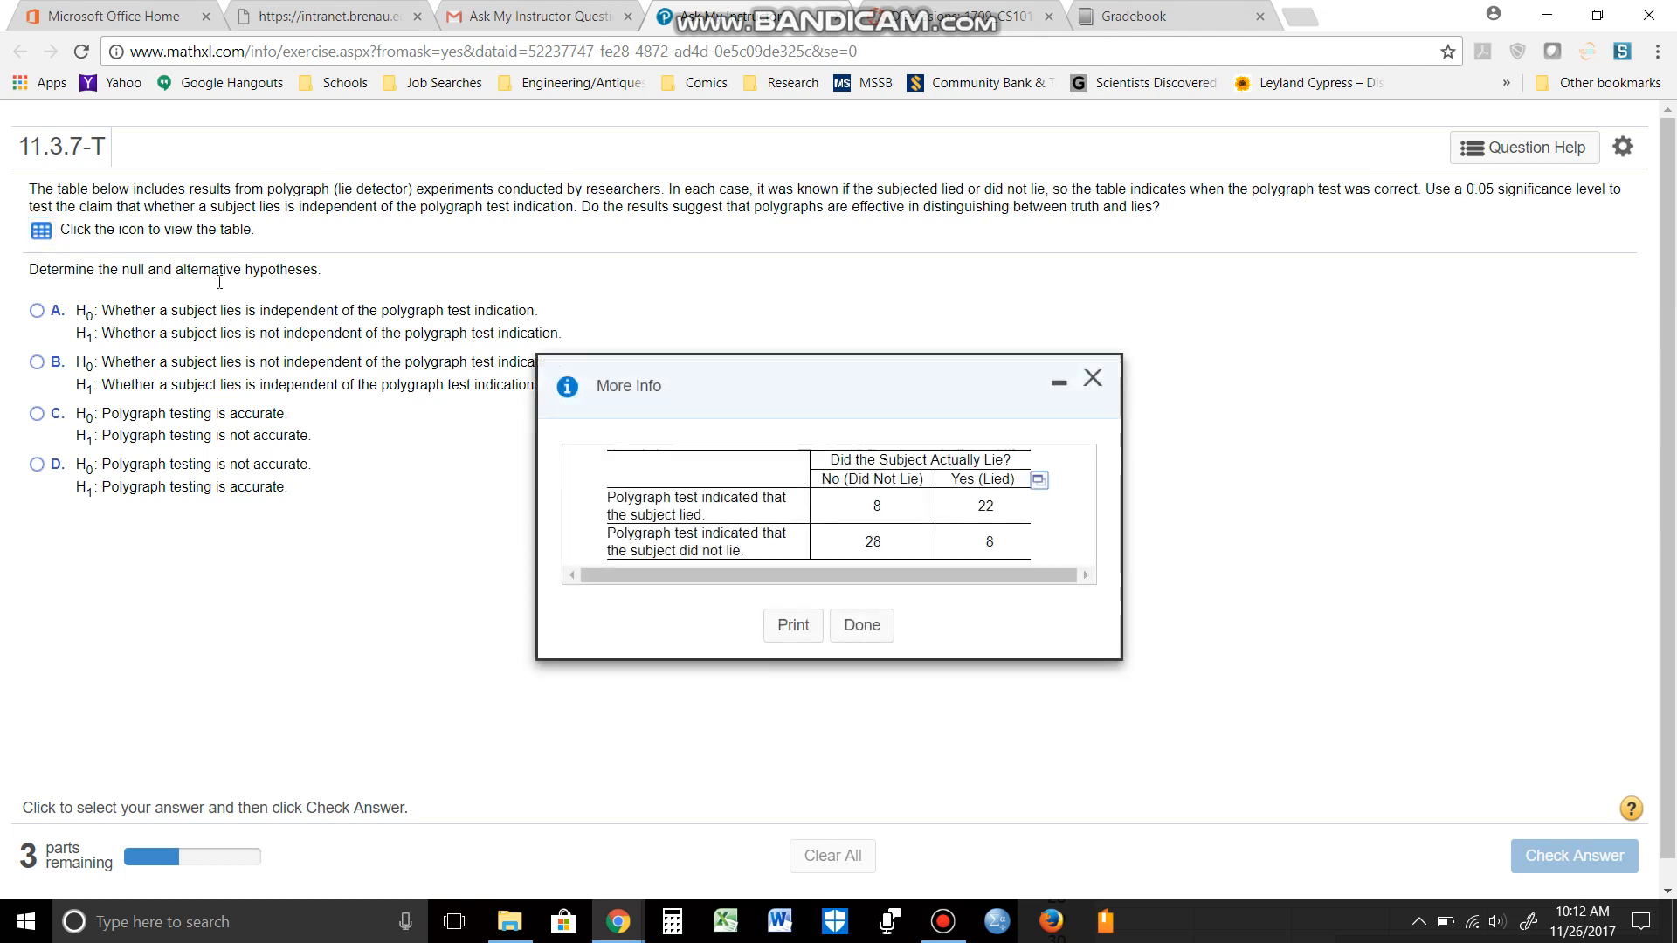
left_click(1038, 481)
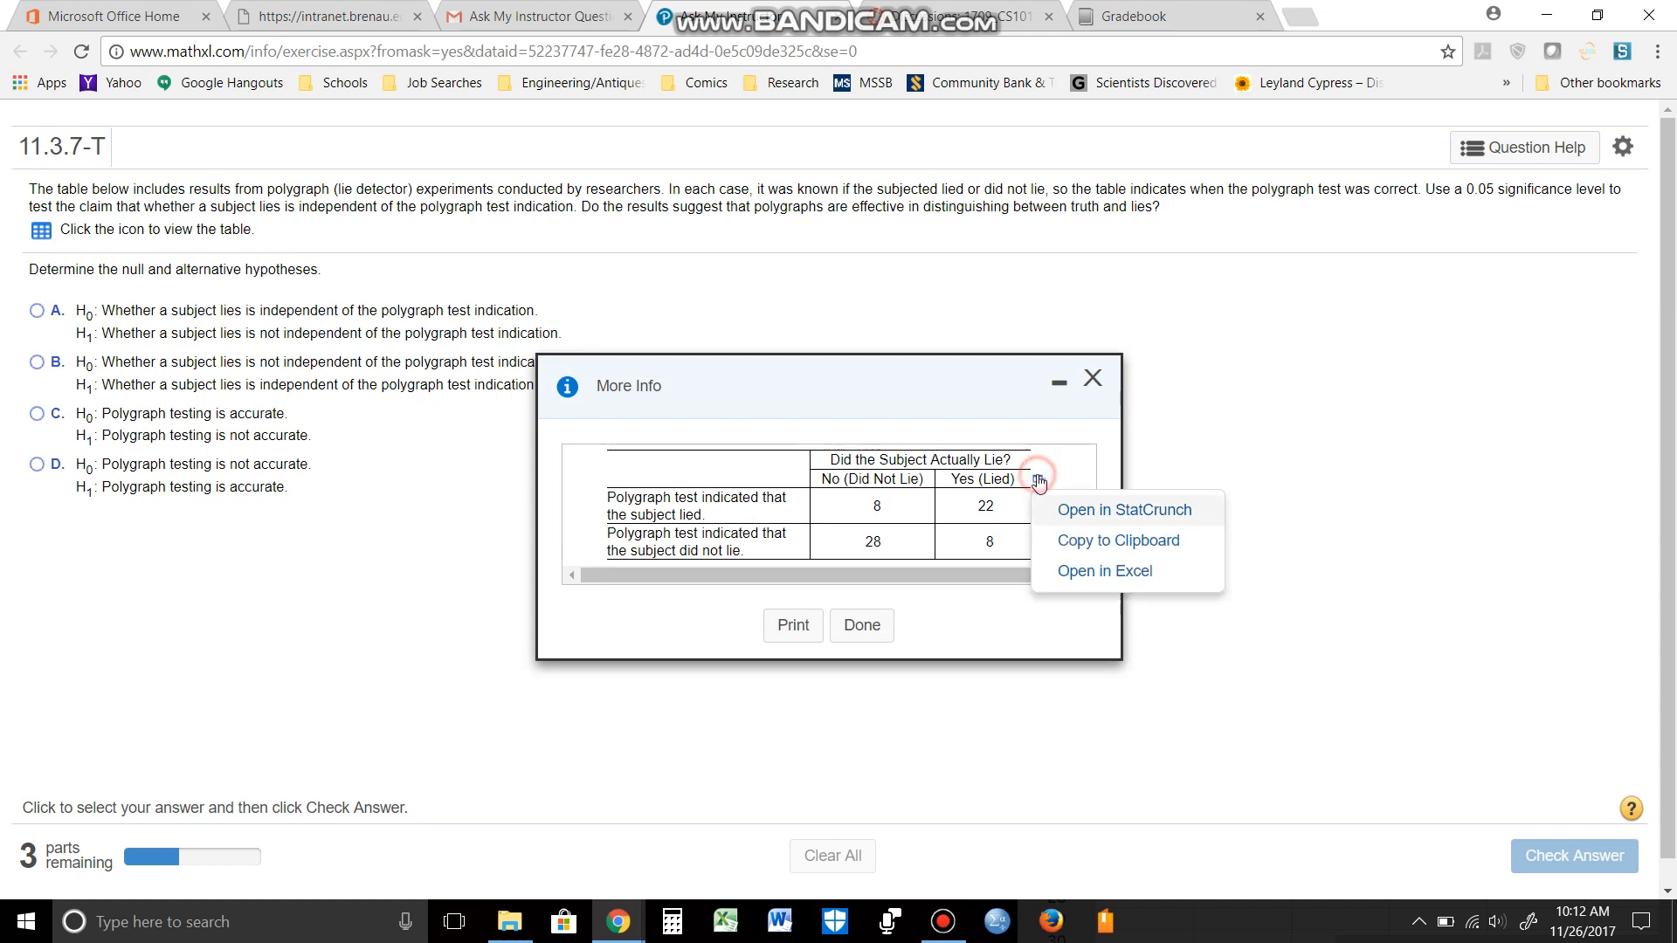
left_click(1079, 511)
mouse_move(619, 922)
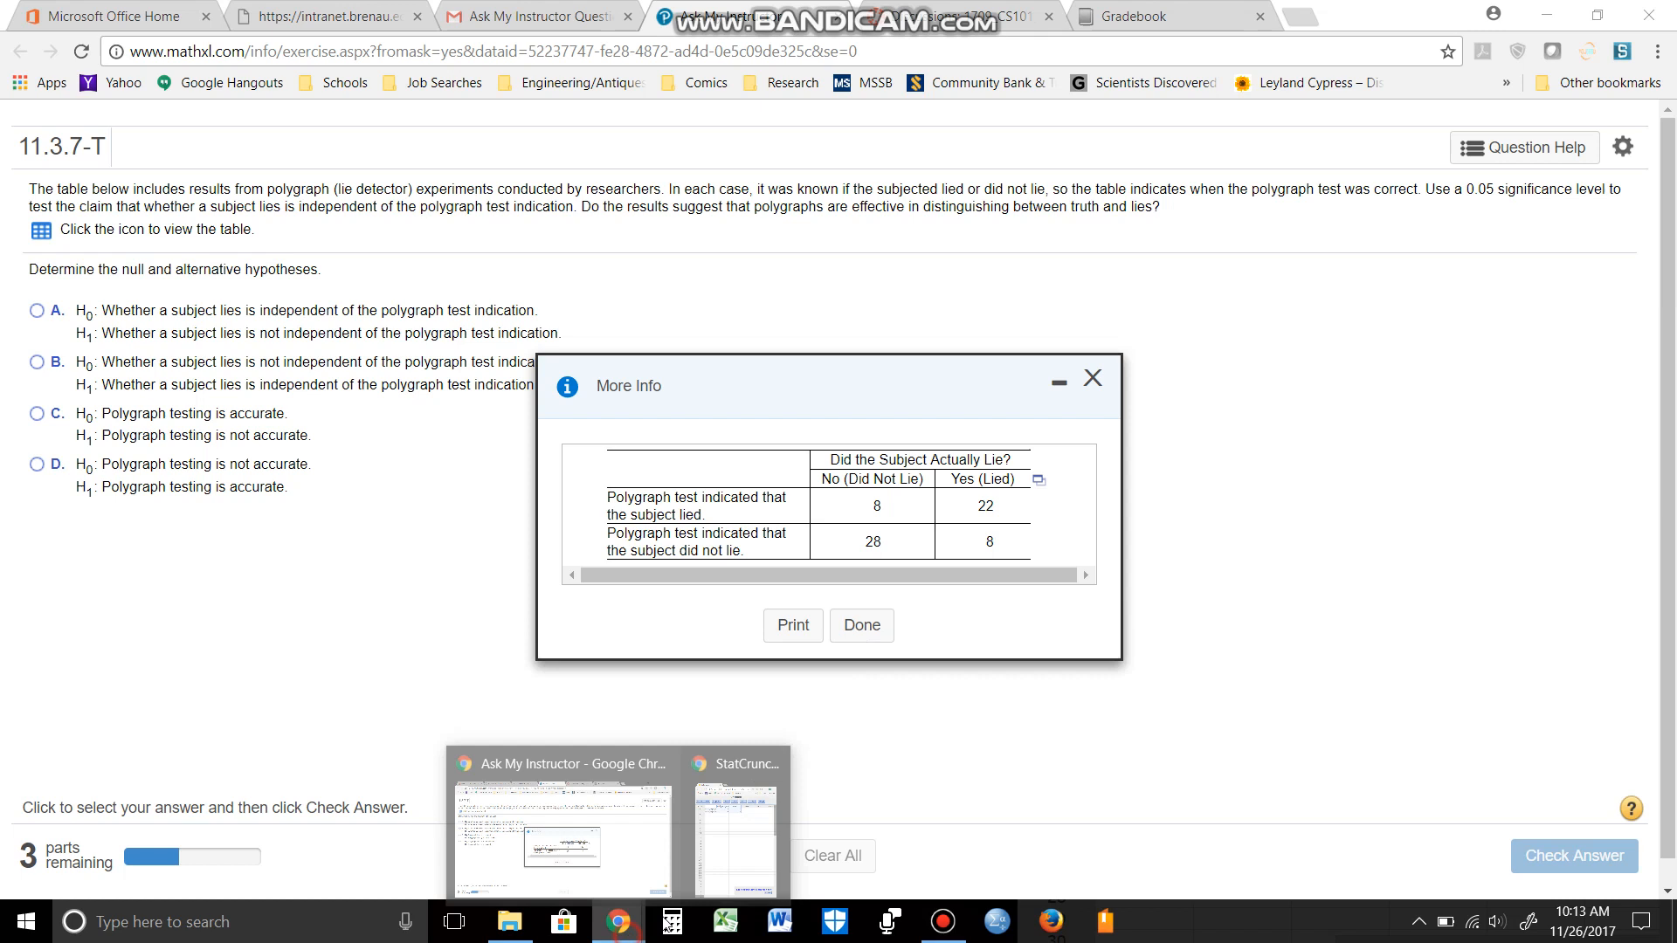
left_click(756, 788)
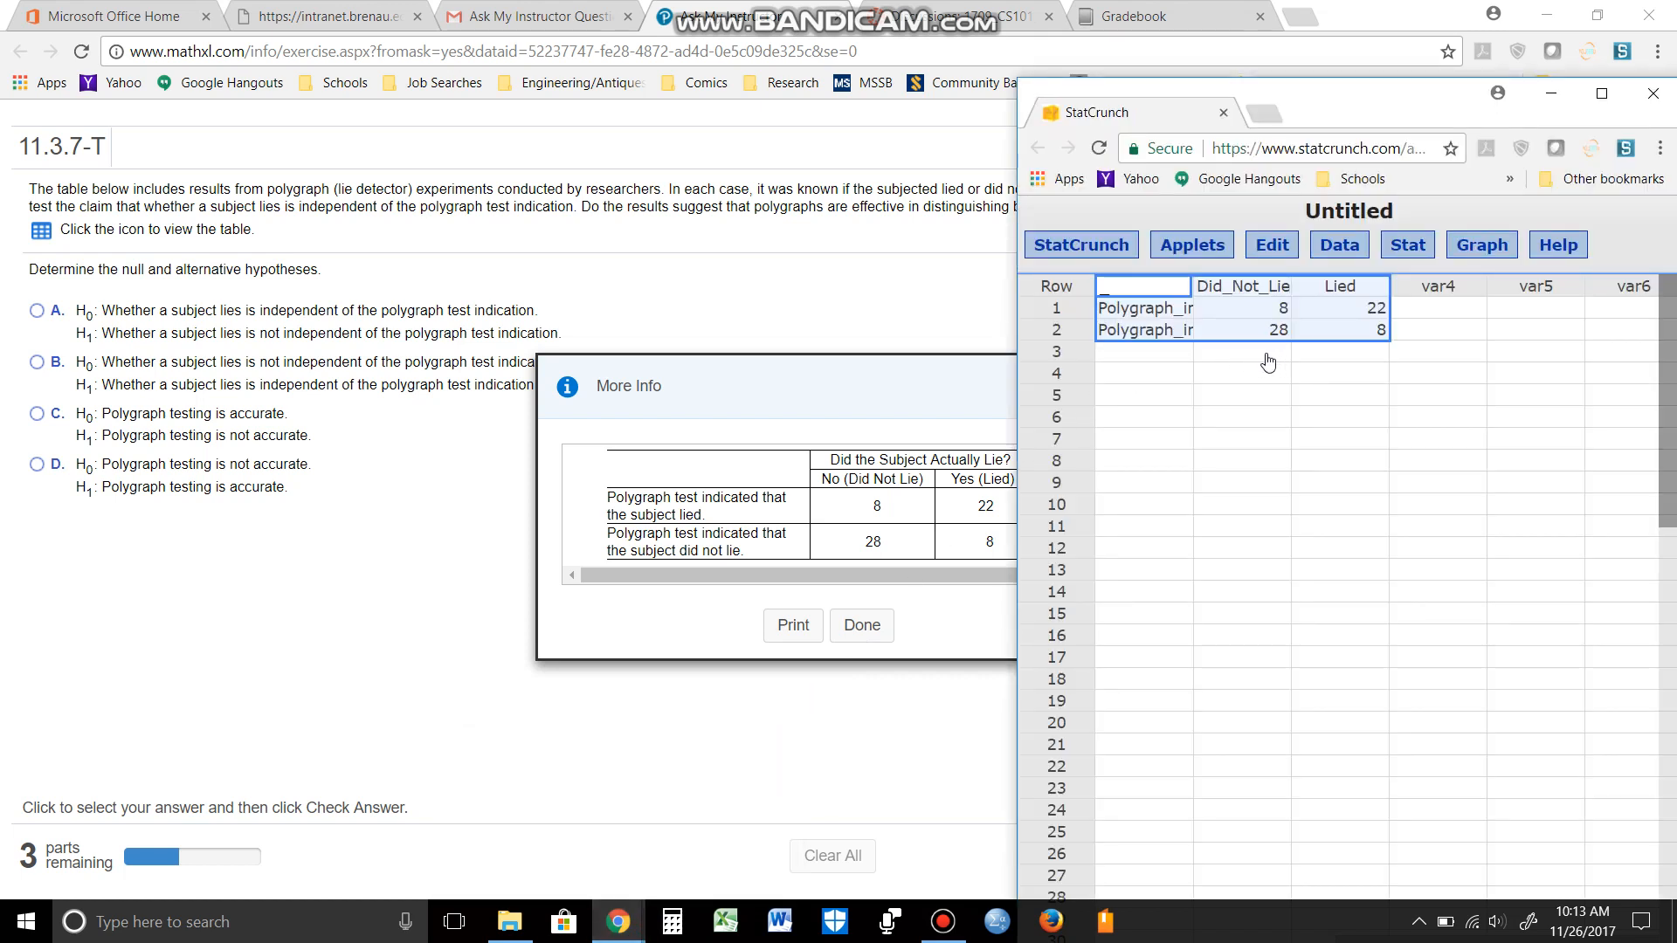
left_click_drag(1342, 103, 1174, 108)
left_click(840, 624)
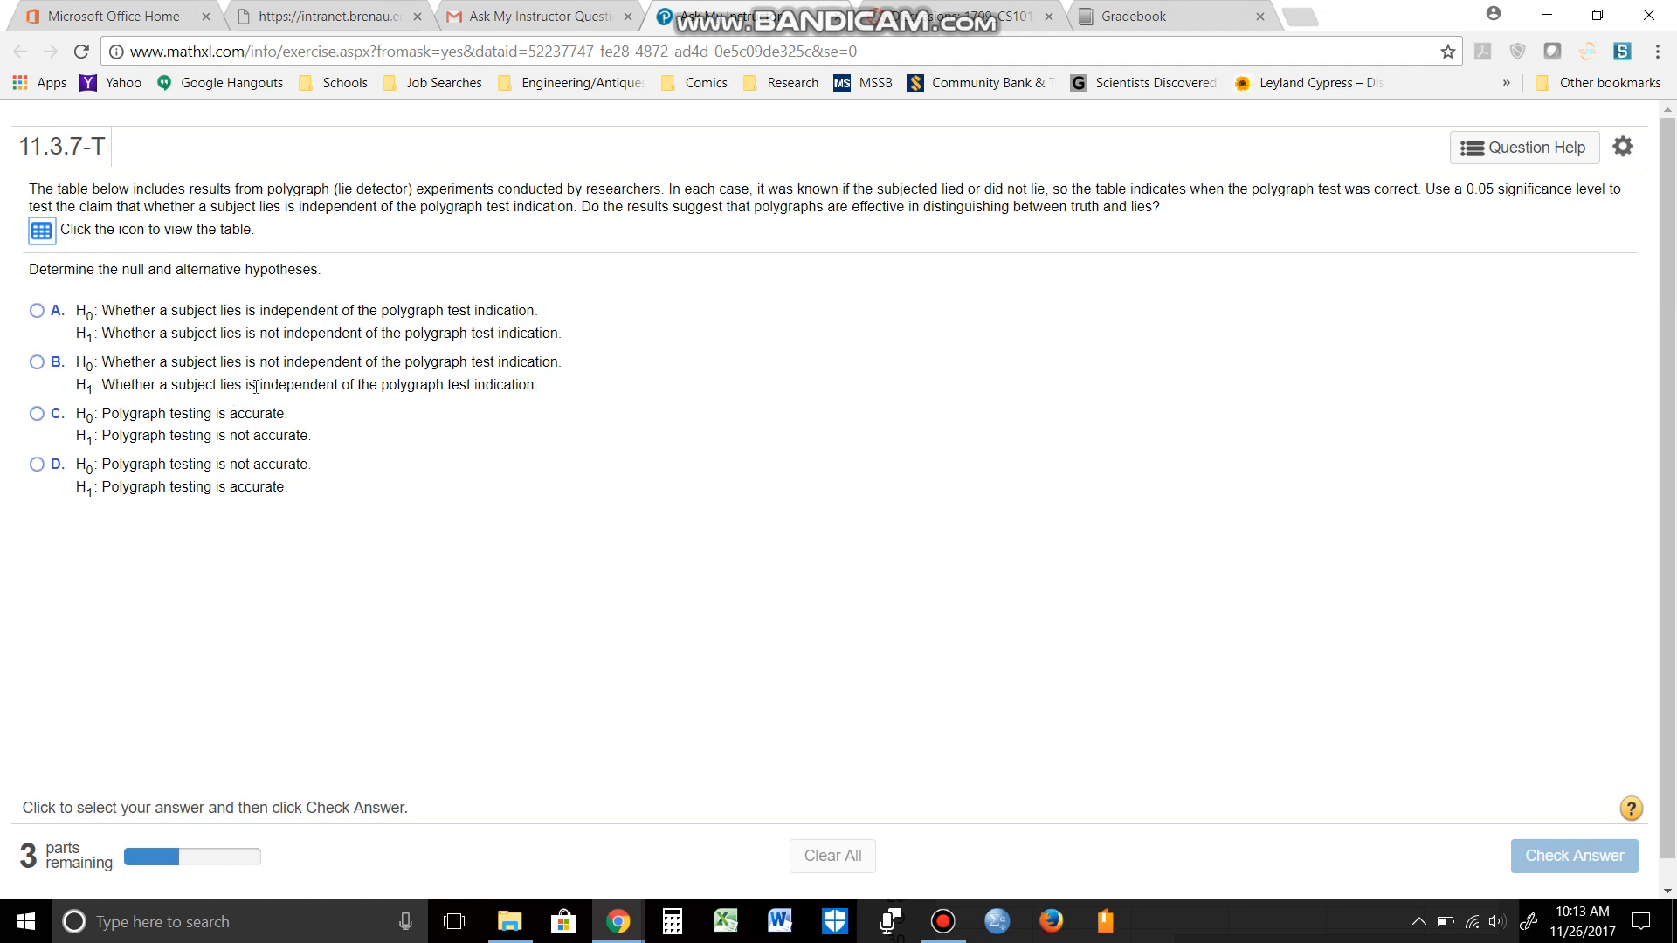
Step: Answer the hypotheses part with option A, independence as the null hypothesis, and check the answer
left_click(36, 311)
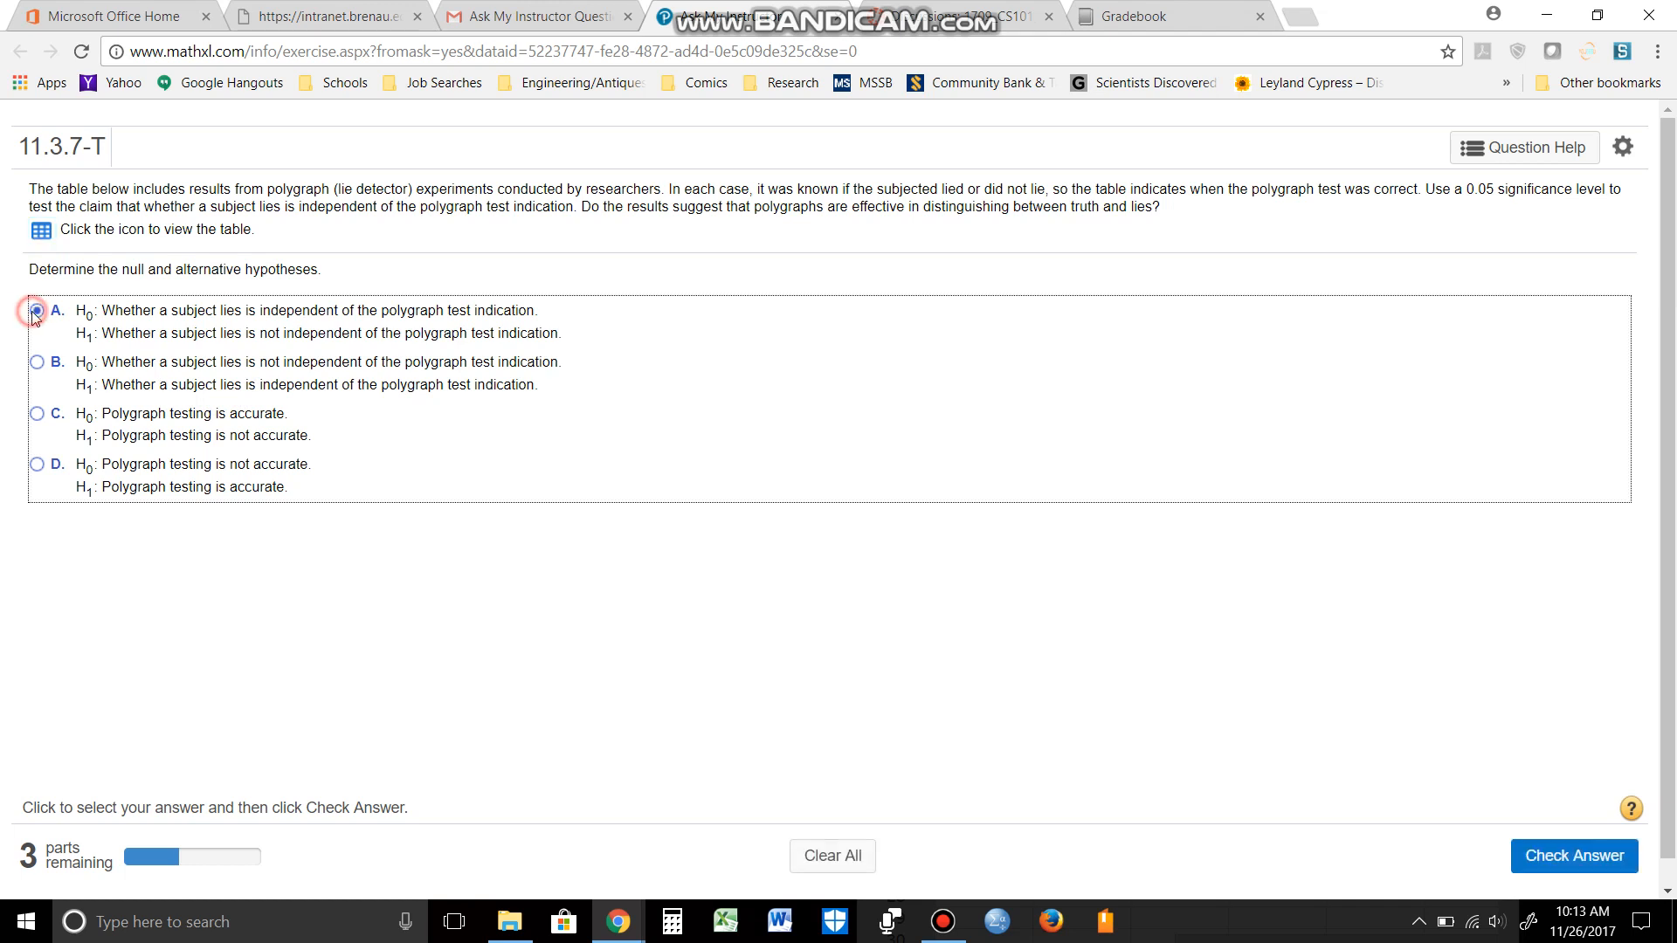
left_click(1587, 854)
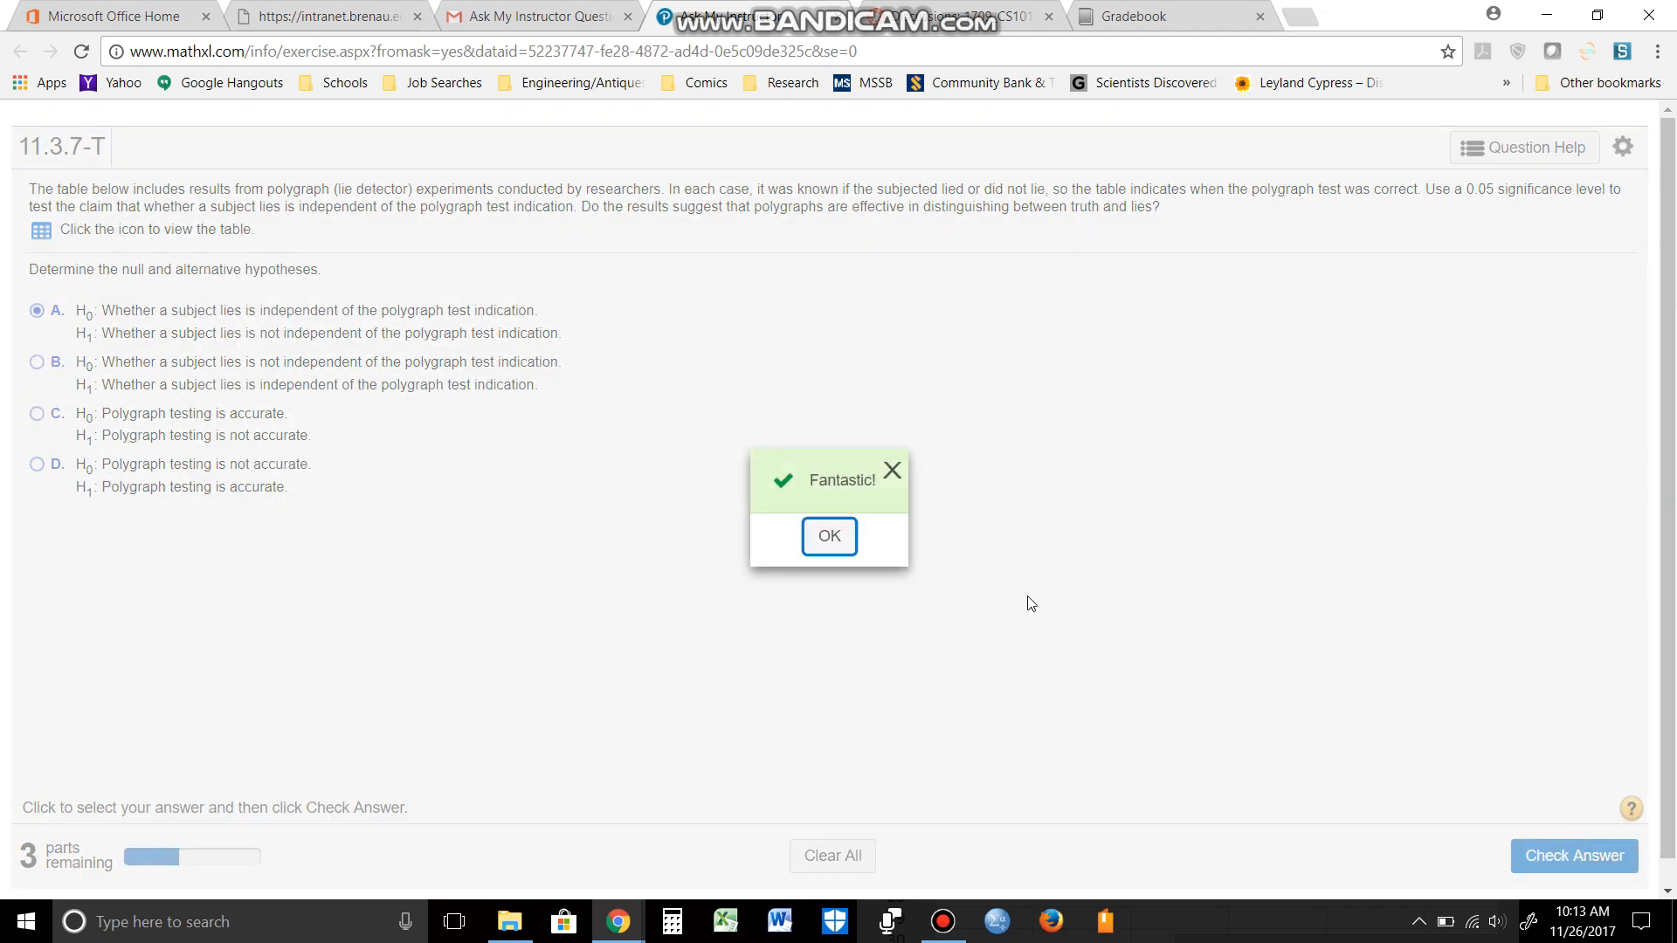
left_click(843, 541)
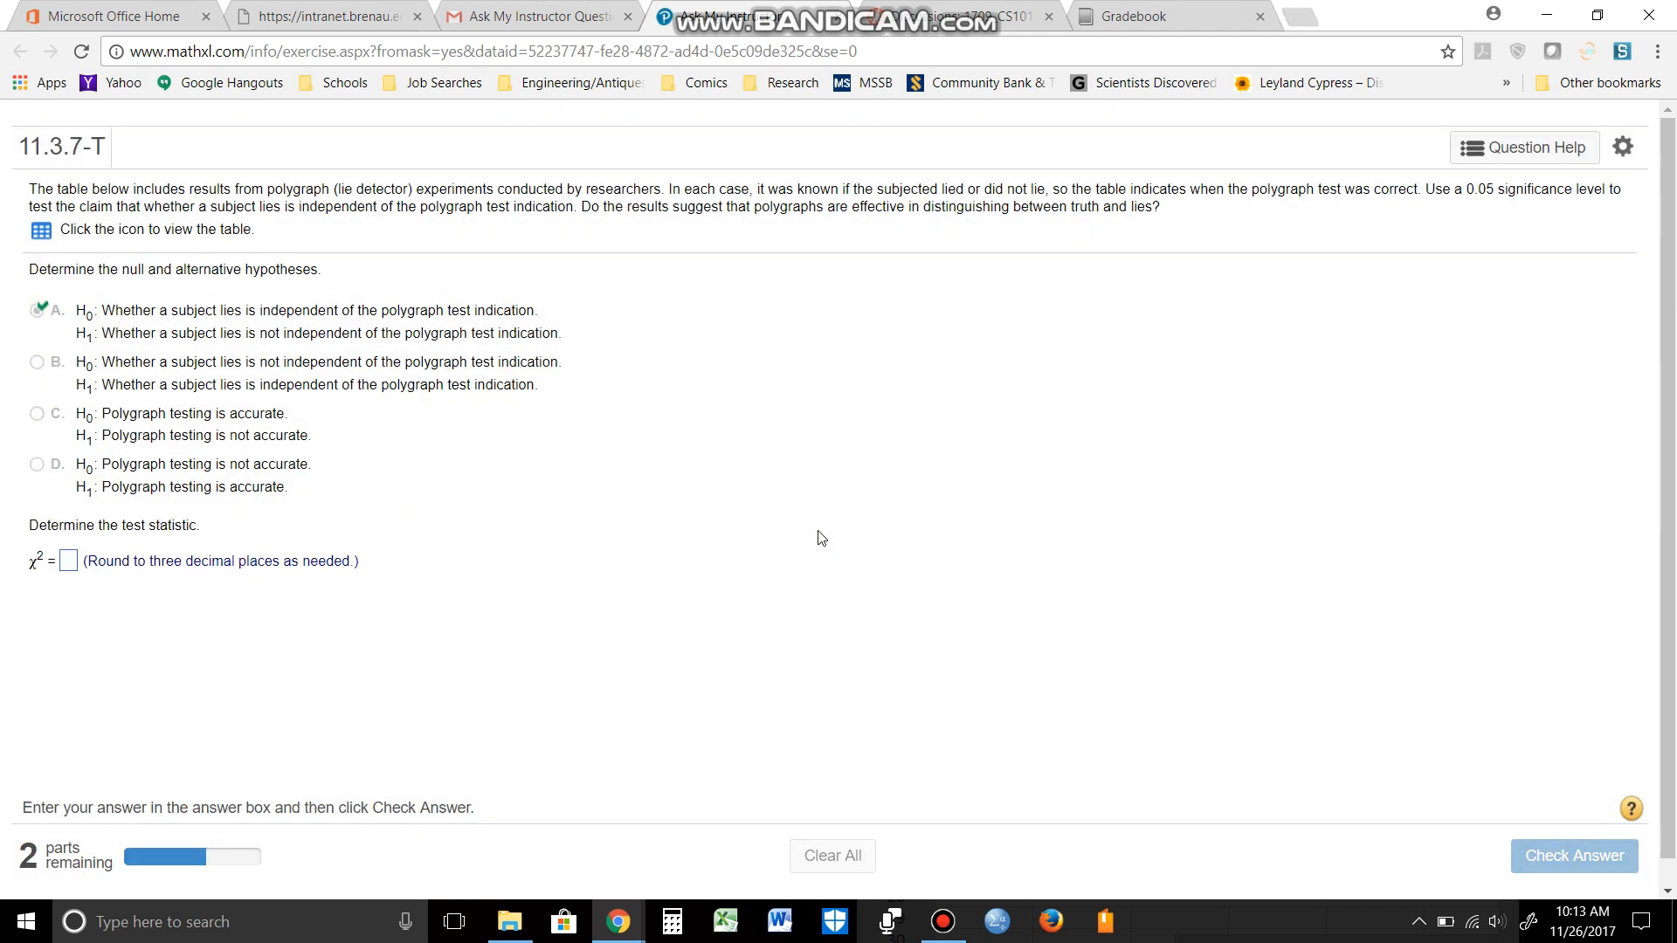
Step: Switch to StatCrunch and start a contingency table with summary using the columns Did_Not_Lie and Lied
mouse_move(617, 921)
left_click(740, 839)
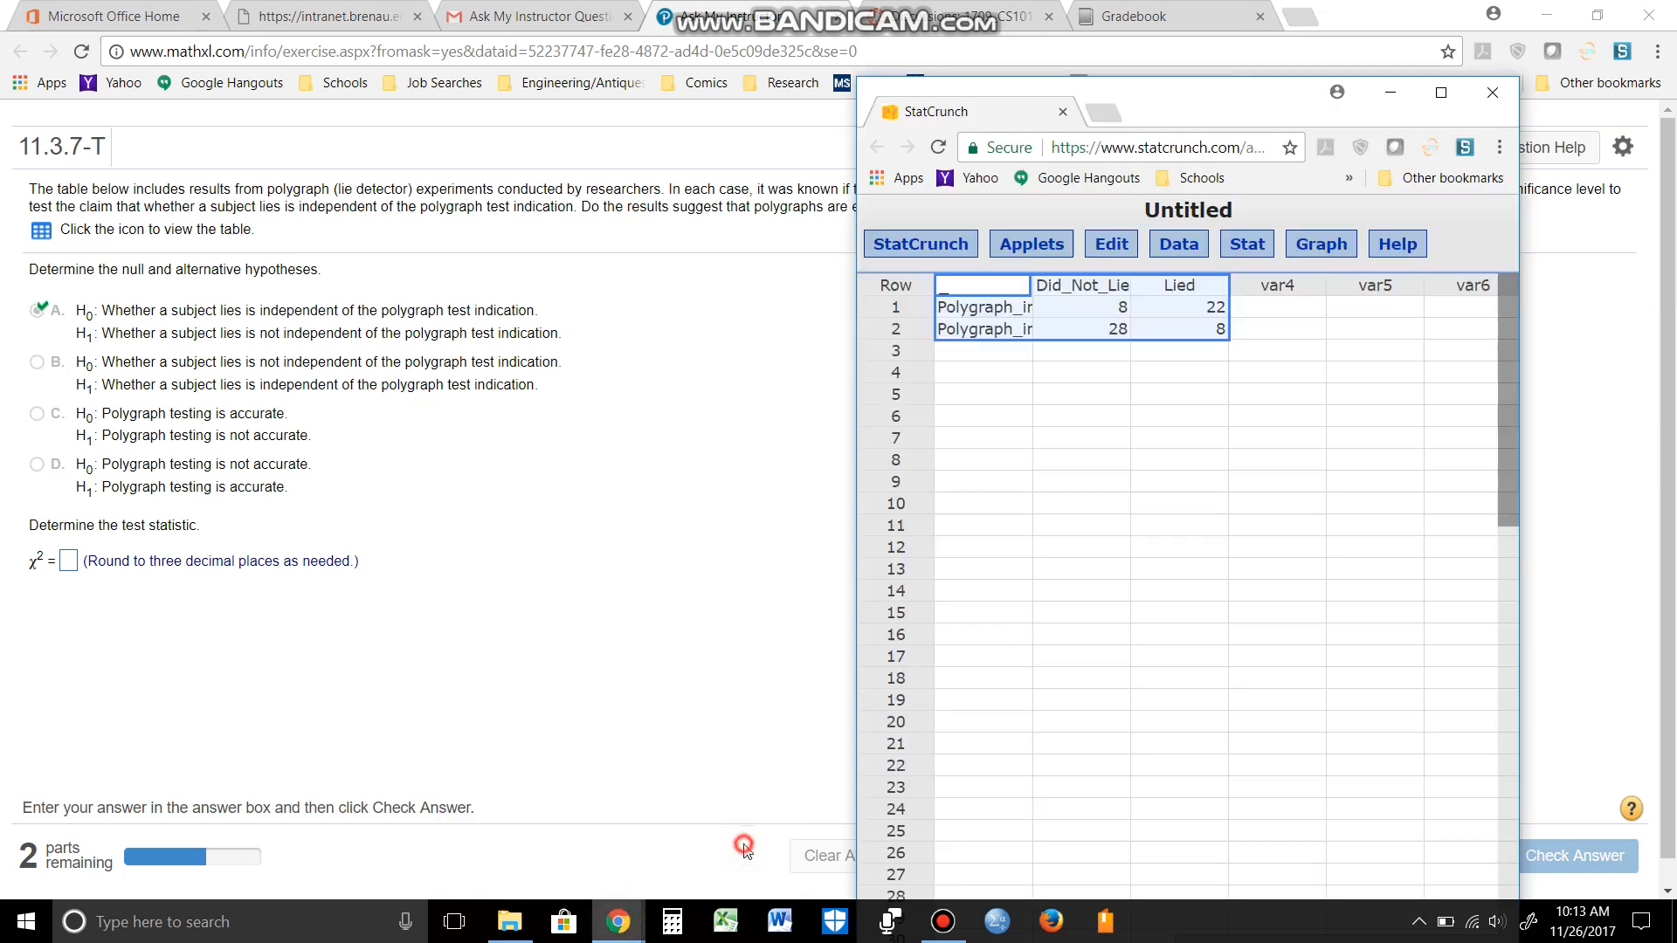
left_click_drag(1273, 100, 1121, 164)
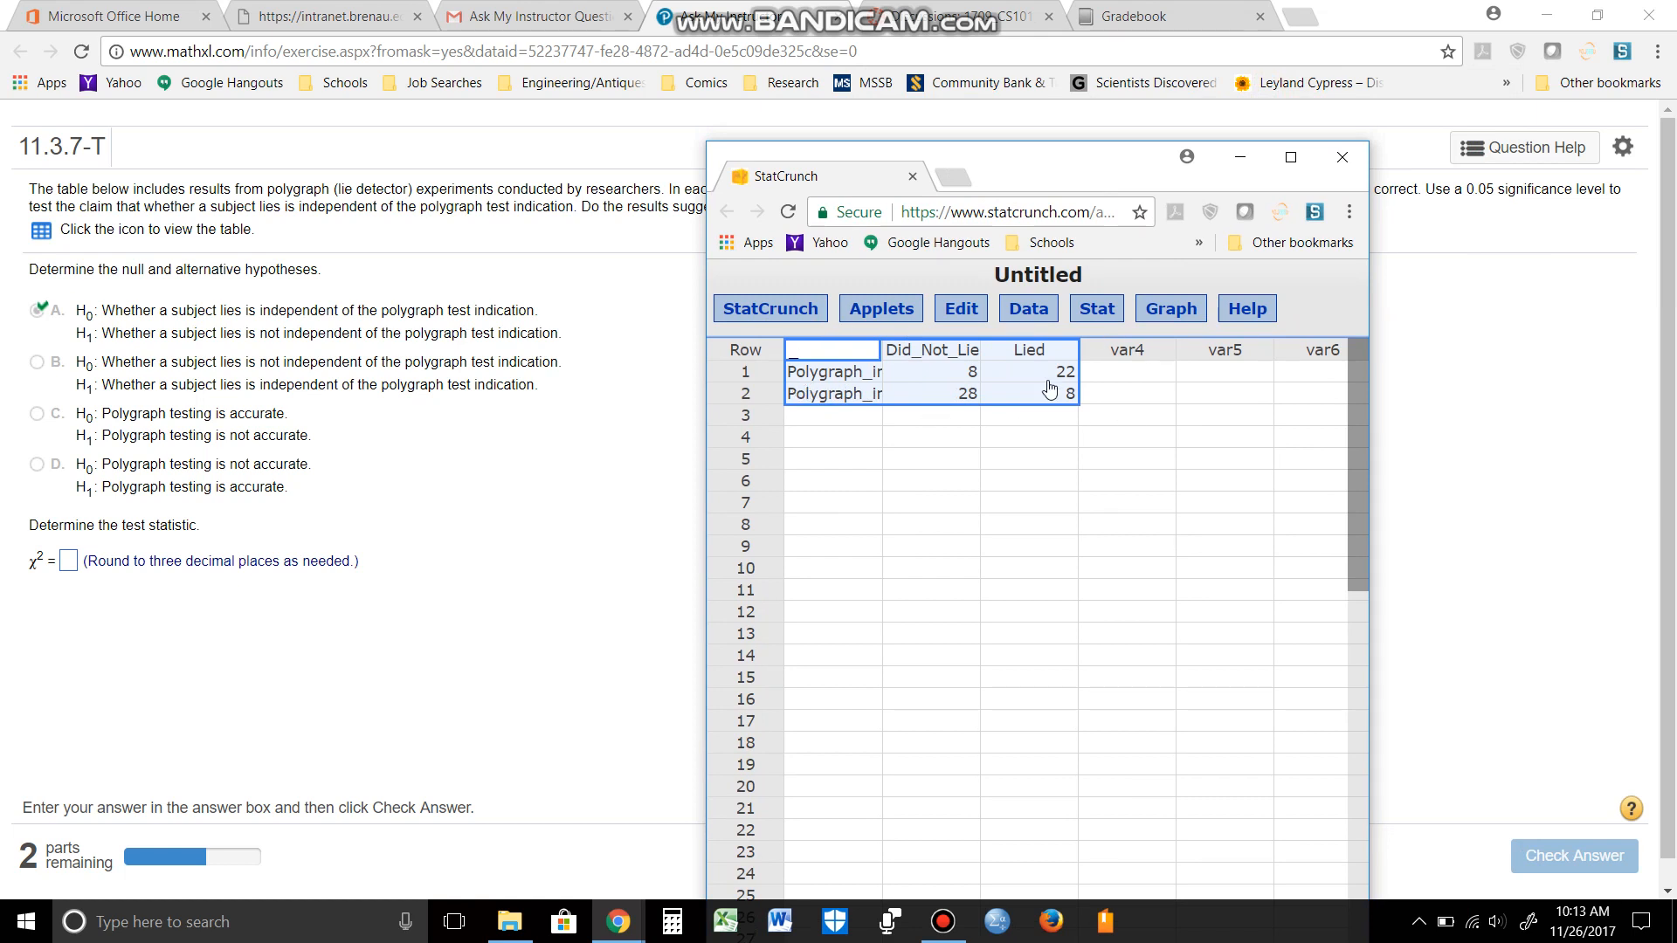
left_click(1097, 308)
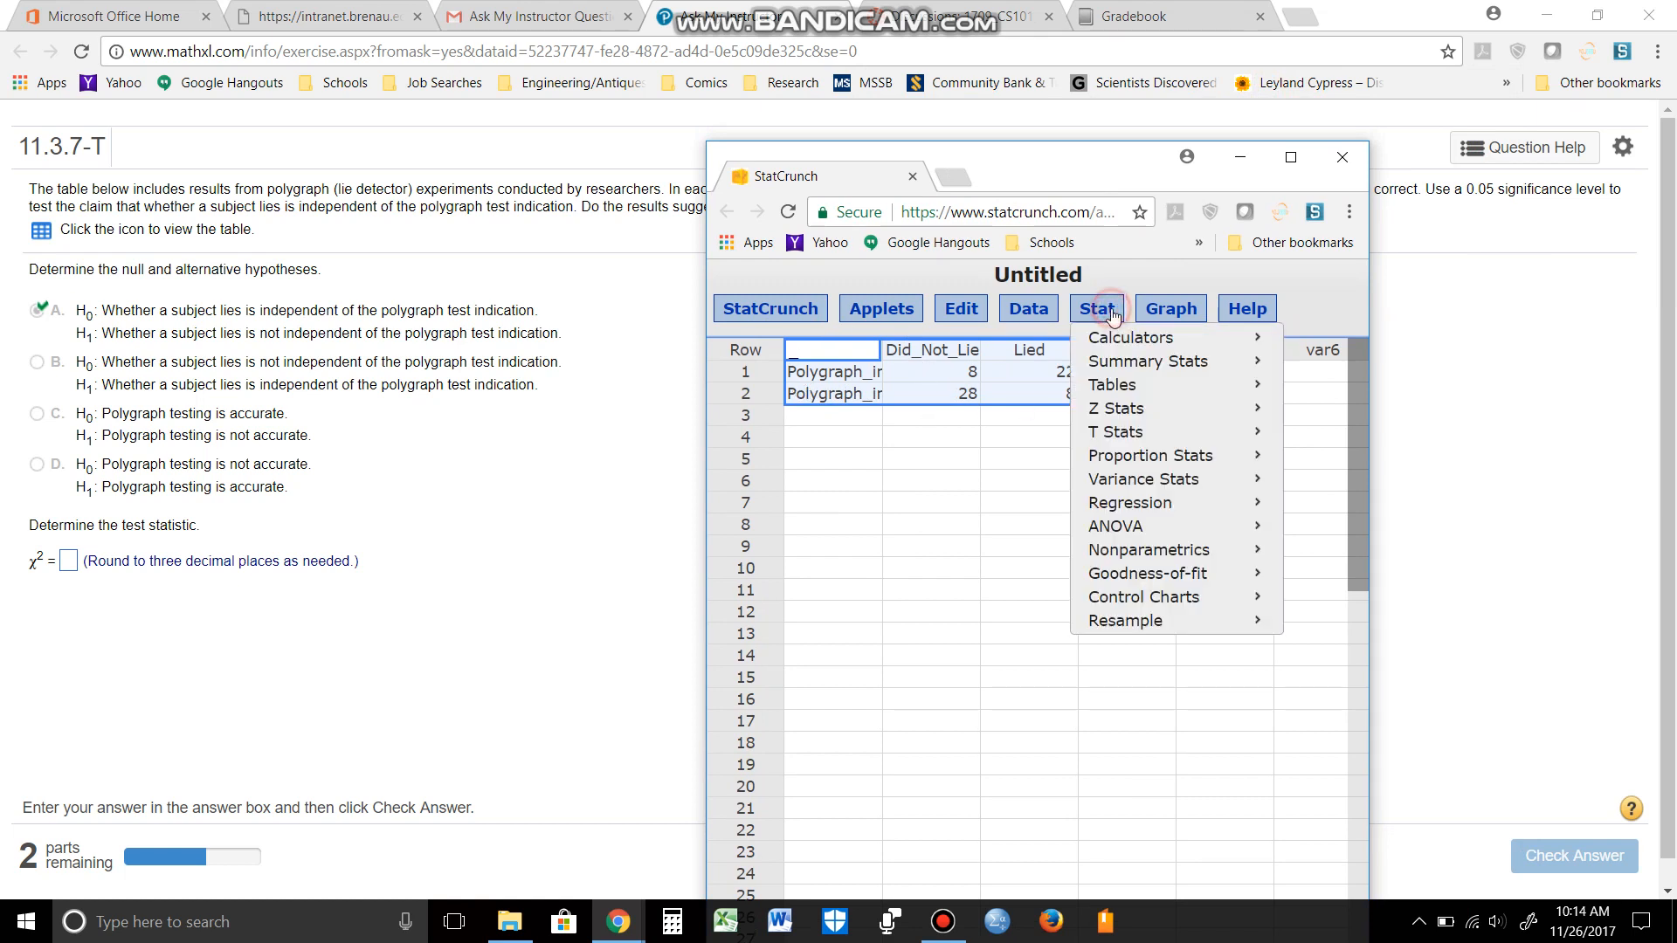
mouse_move(1091, 389)
mouse_move(1018, 411)
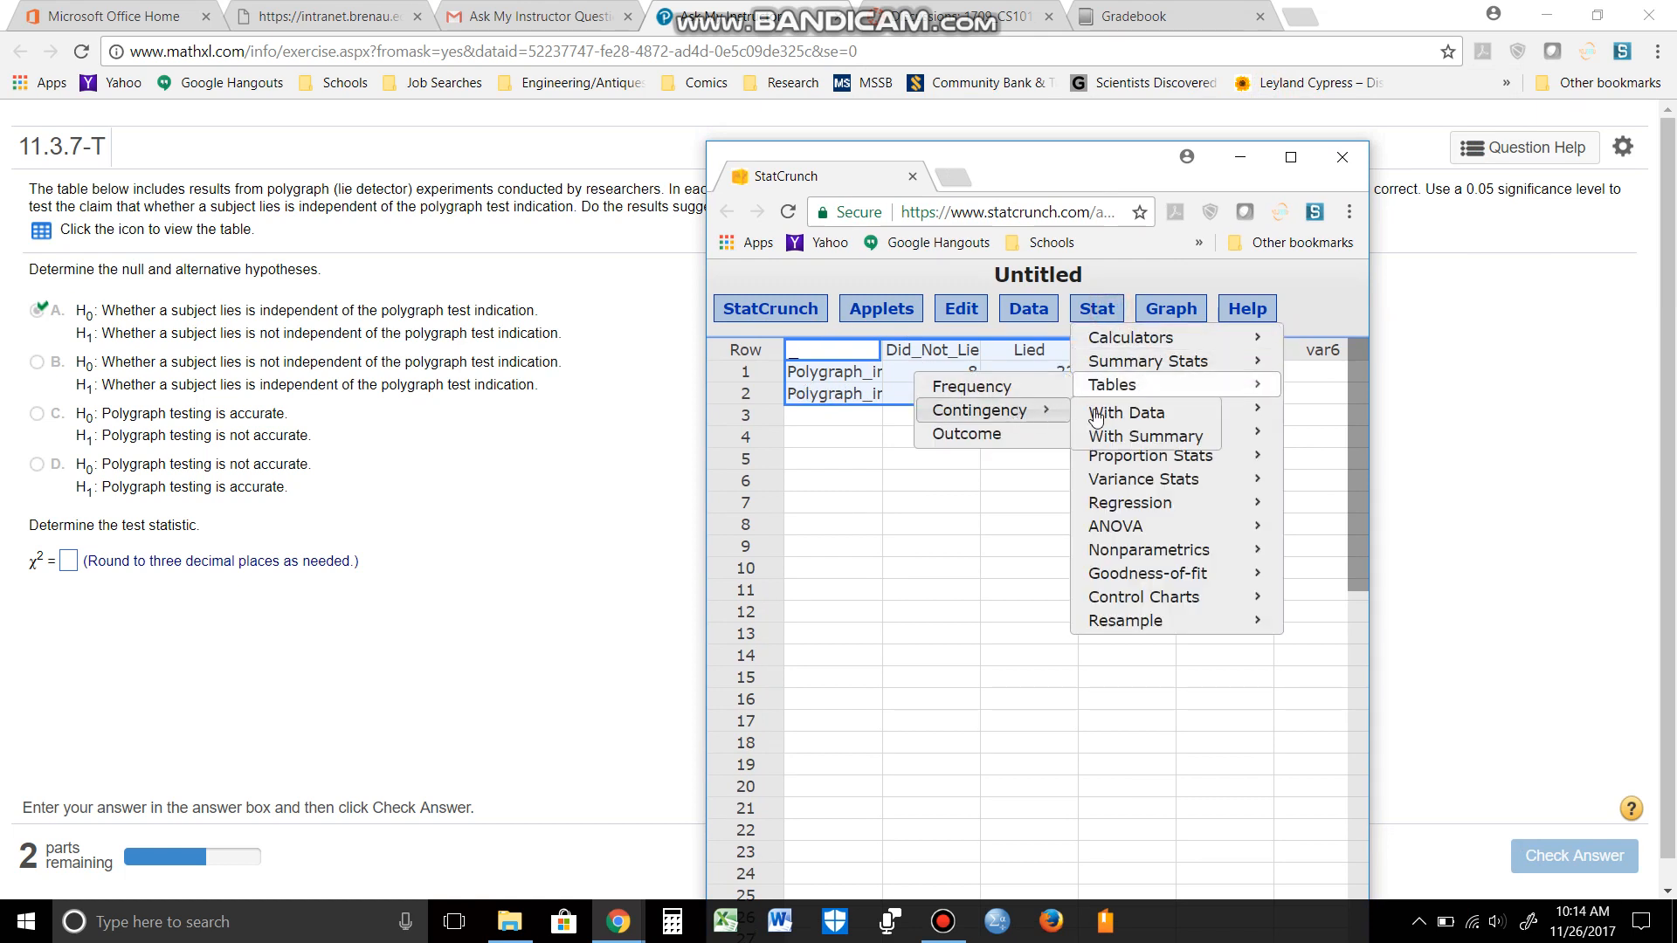
left_click(1142, 437)
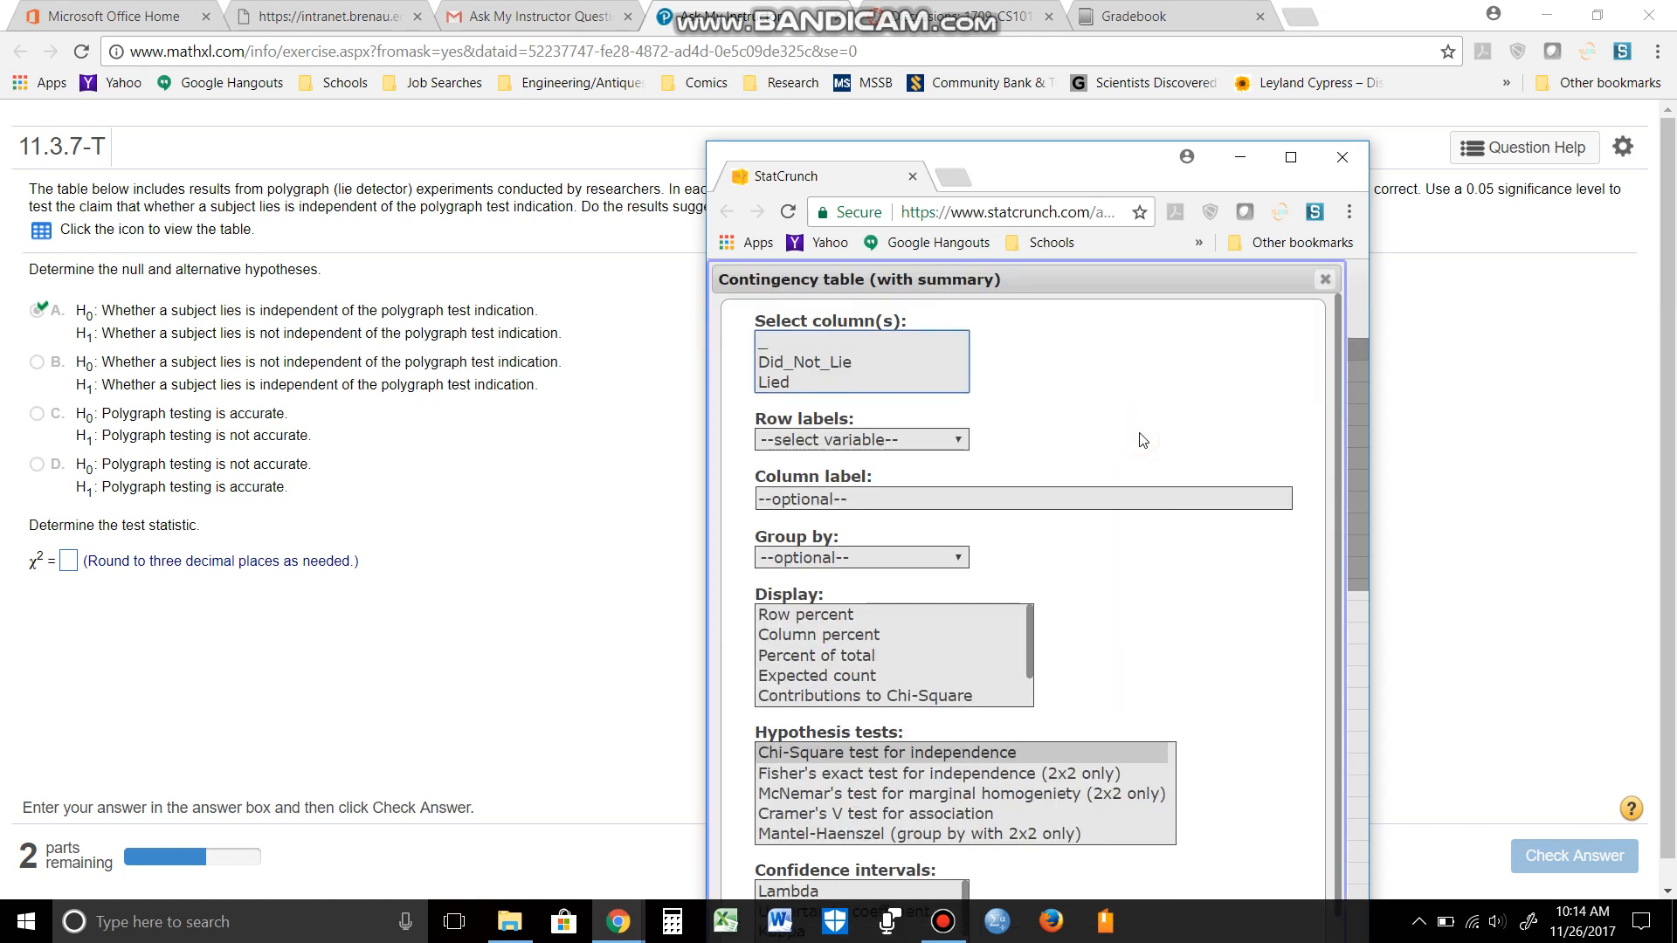
left_click(807, 371)
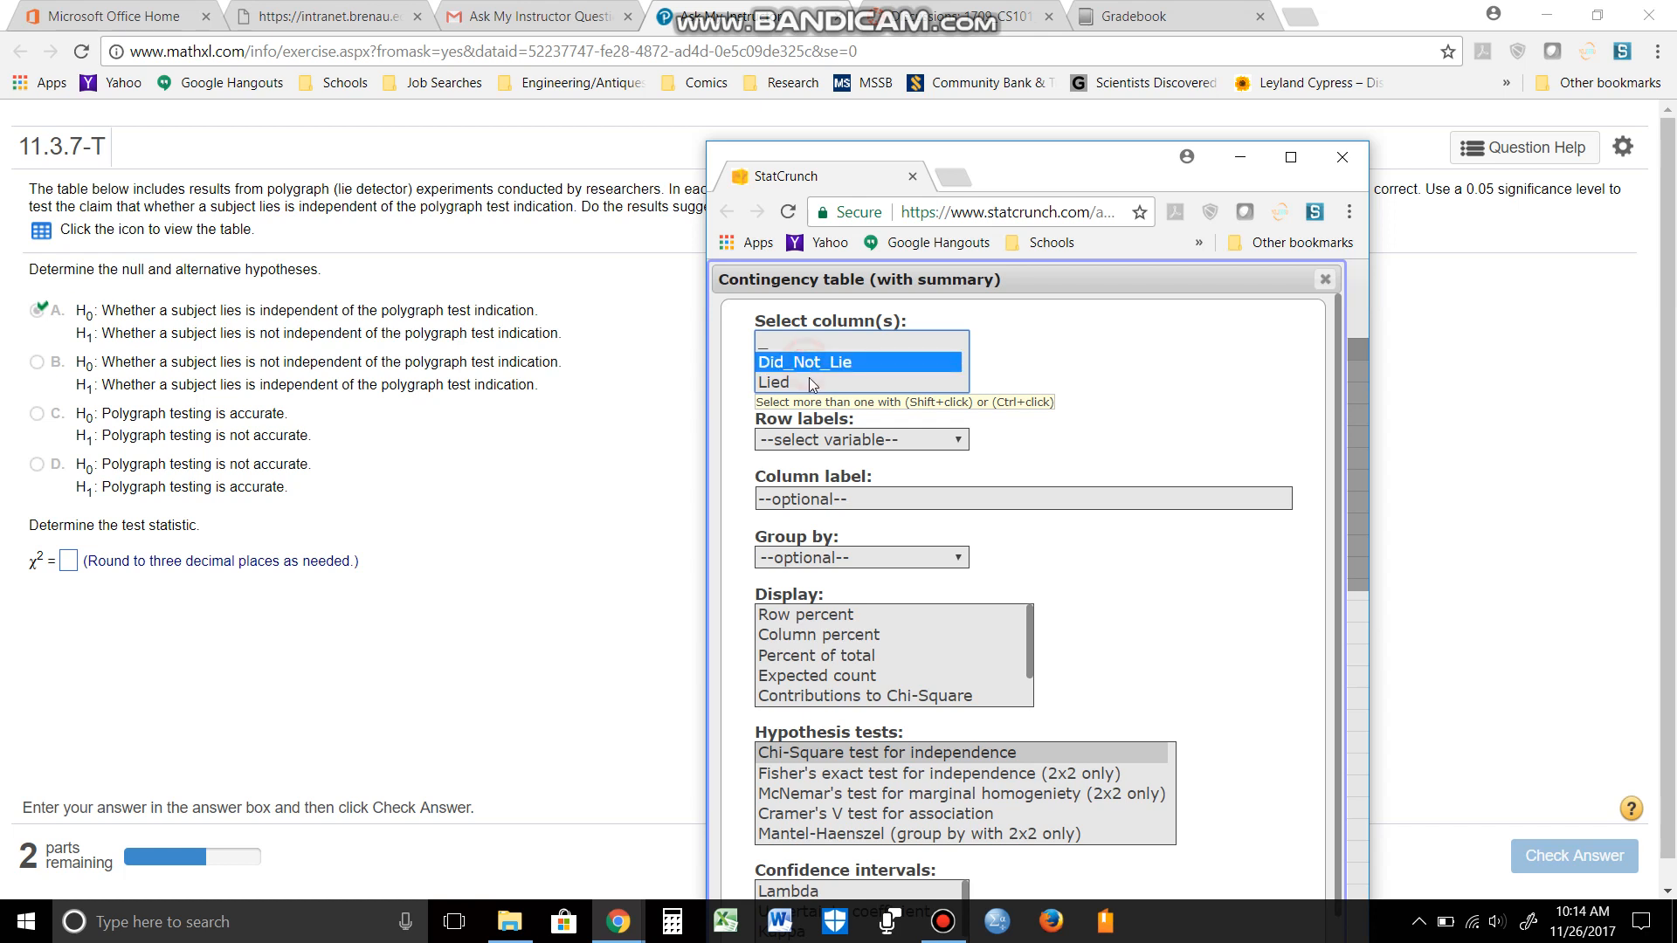
left_click(810, 384, "shift")
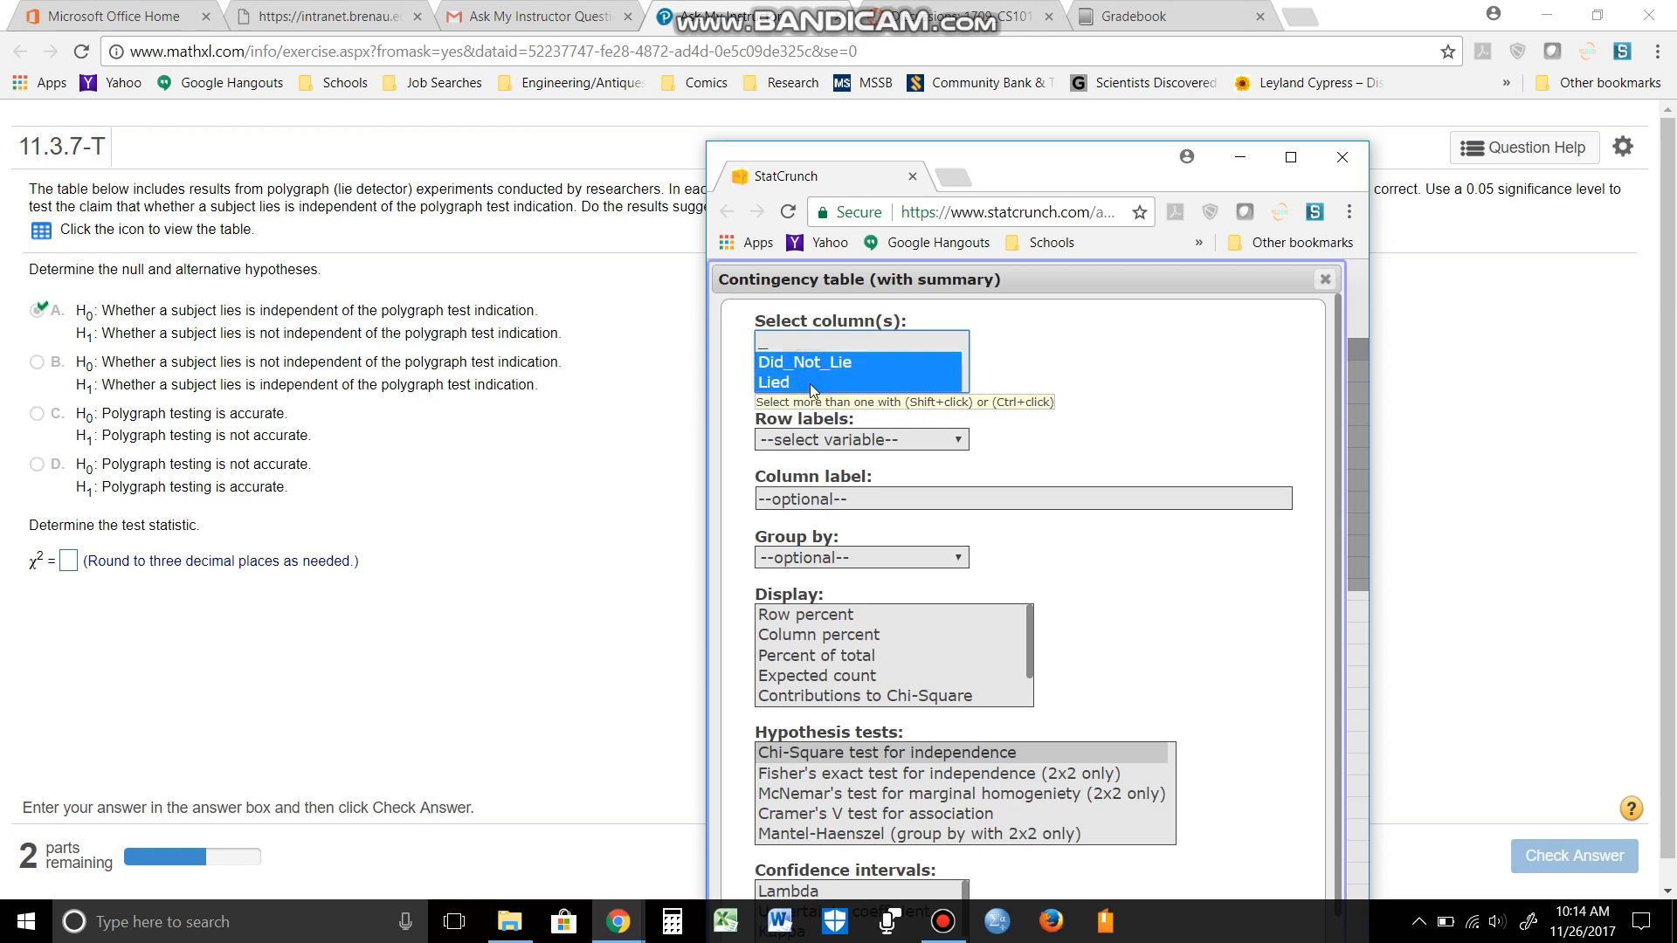
Step: Use the "_" column for the row labels, compute the Chi-Square test for independence, and move the results clear of the data
left_click(838, 440)
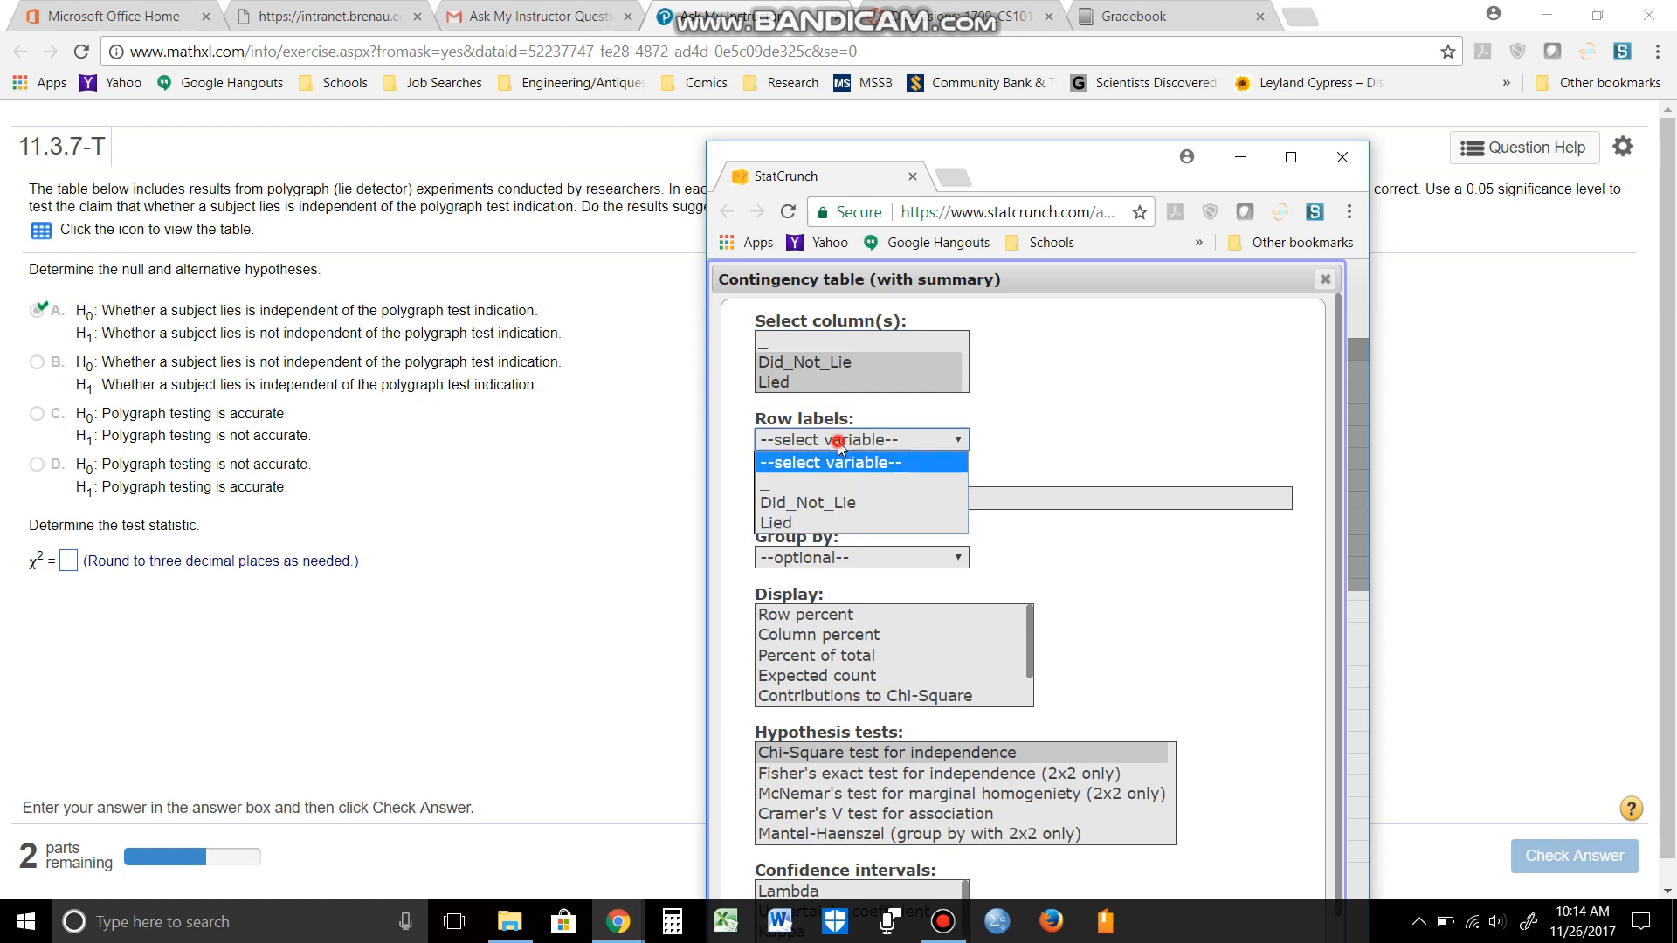
left_click(836, 503)
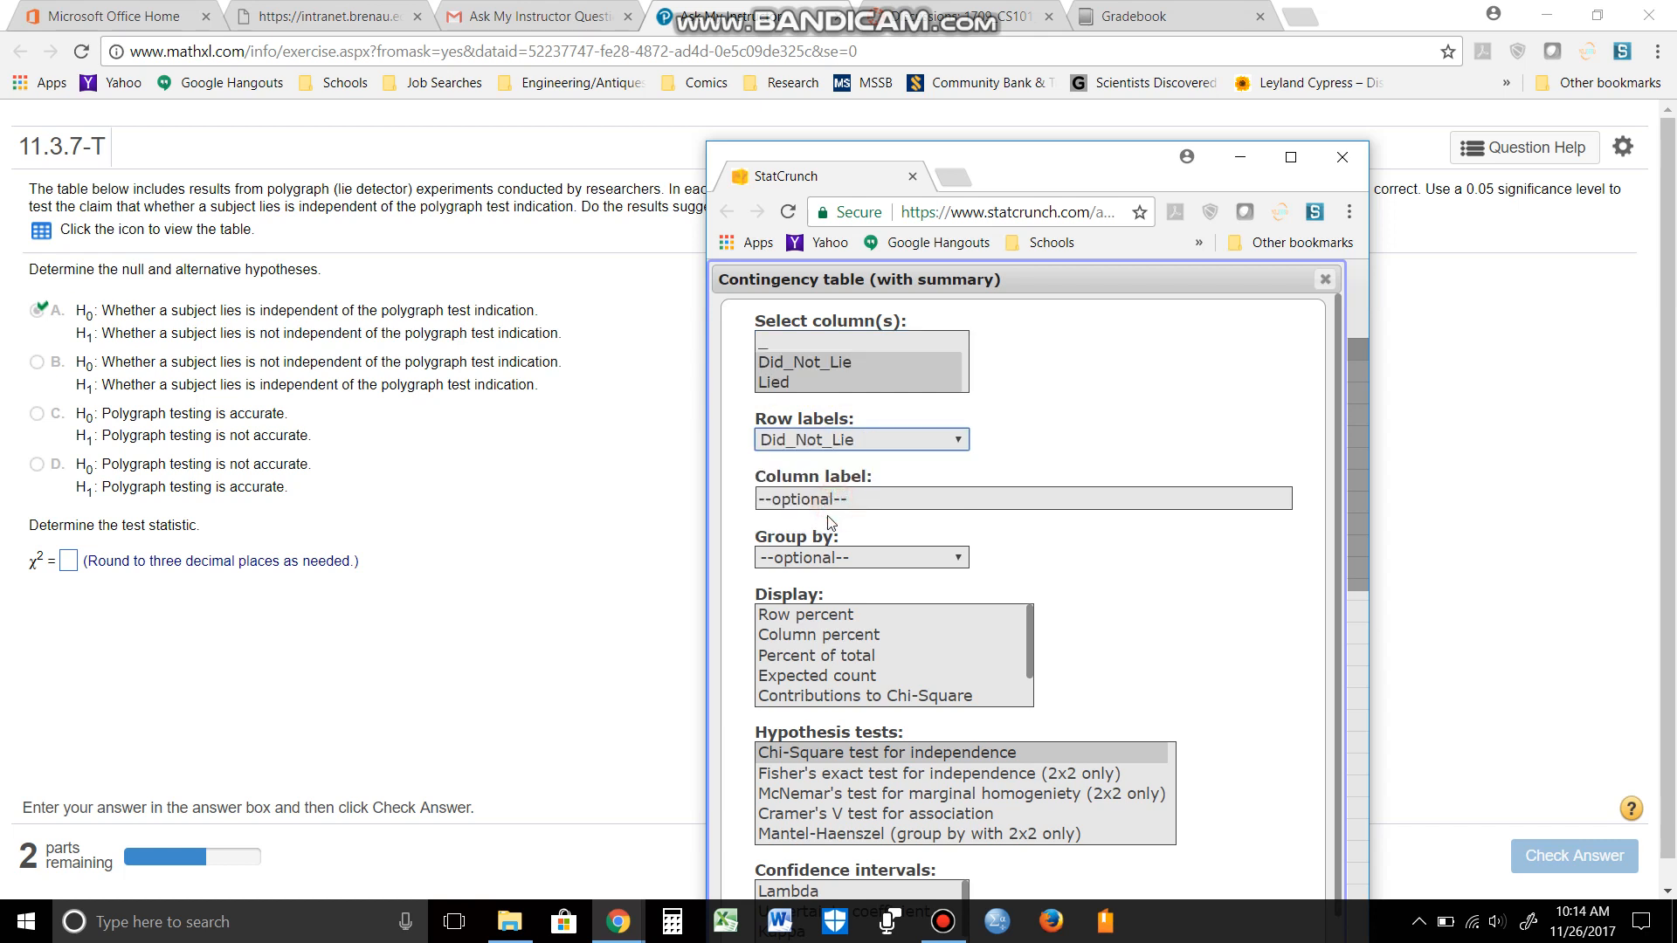
left_click(855, 442)
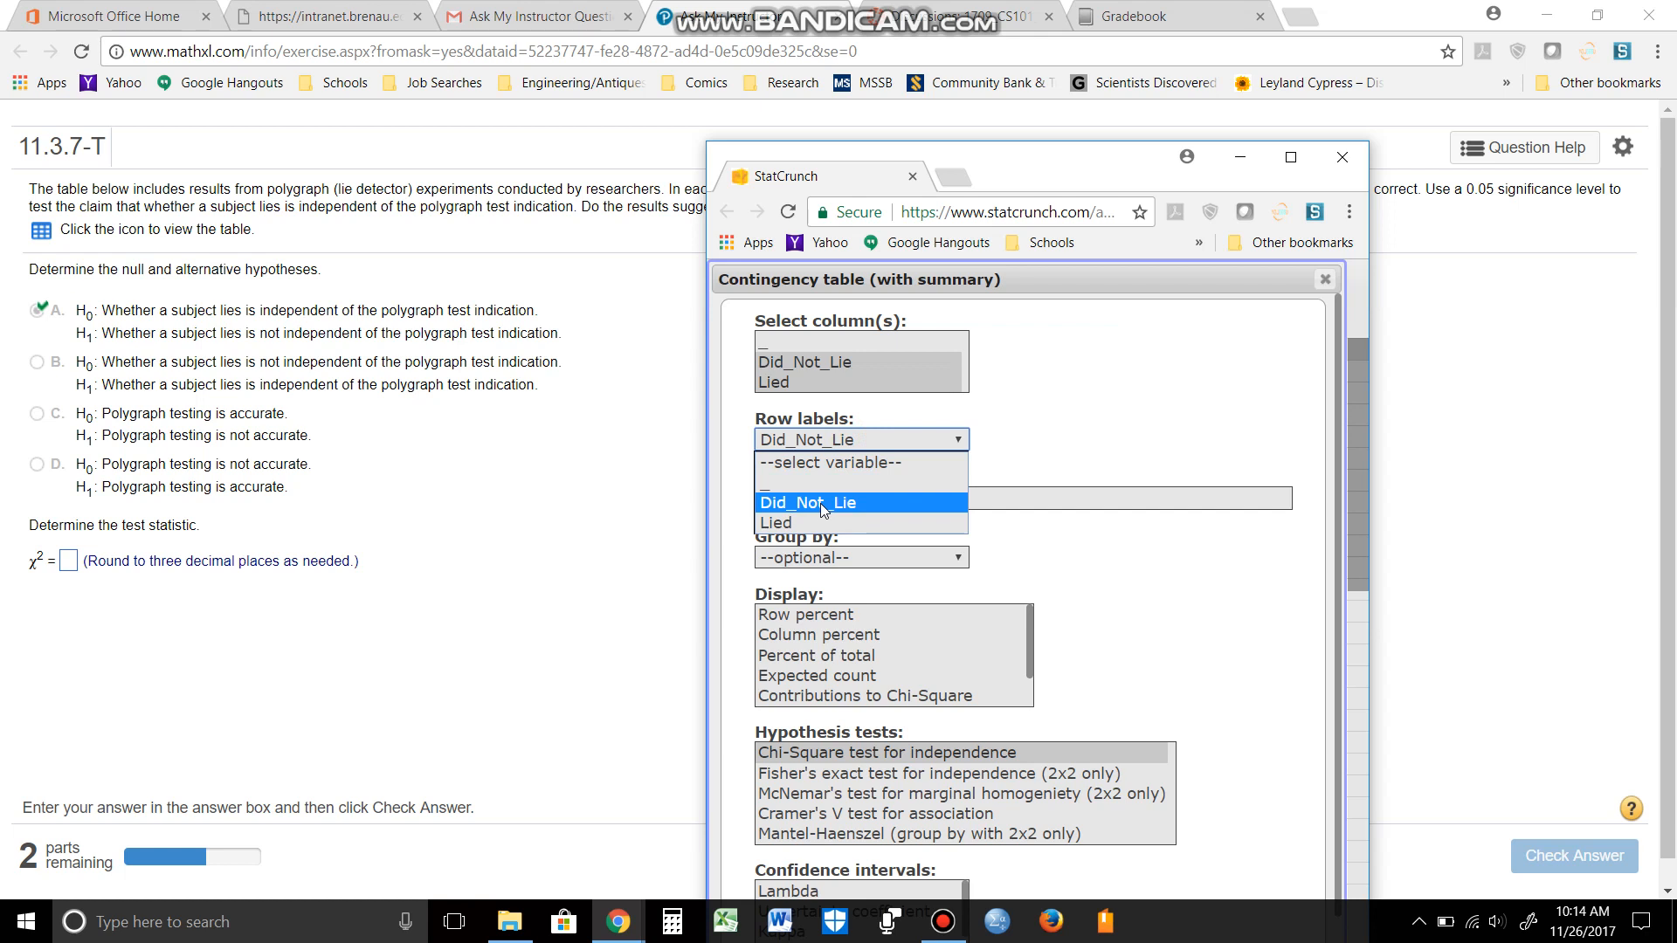
left_click(814, 486)
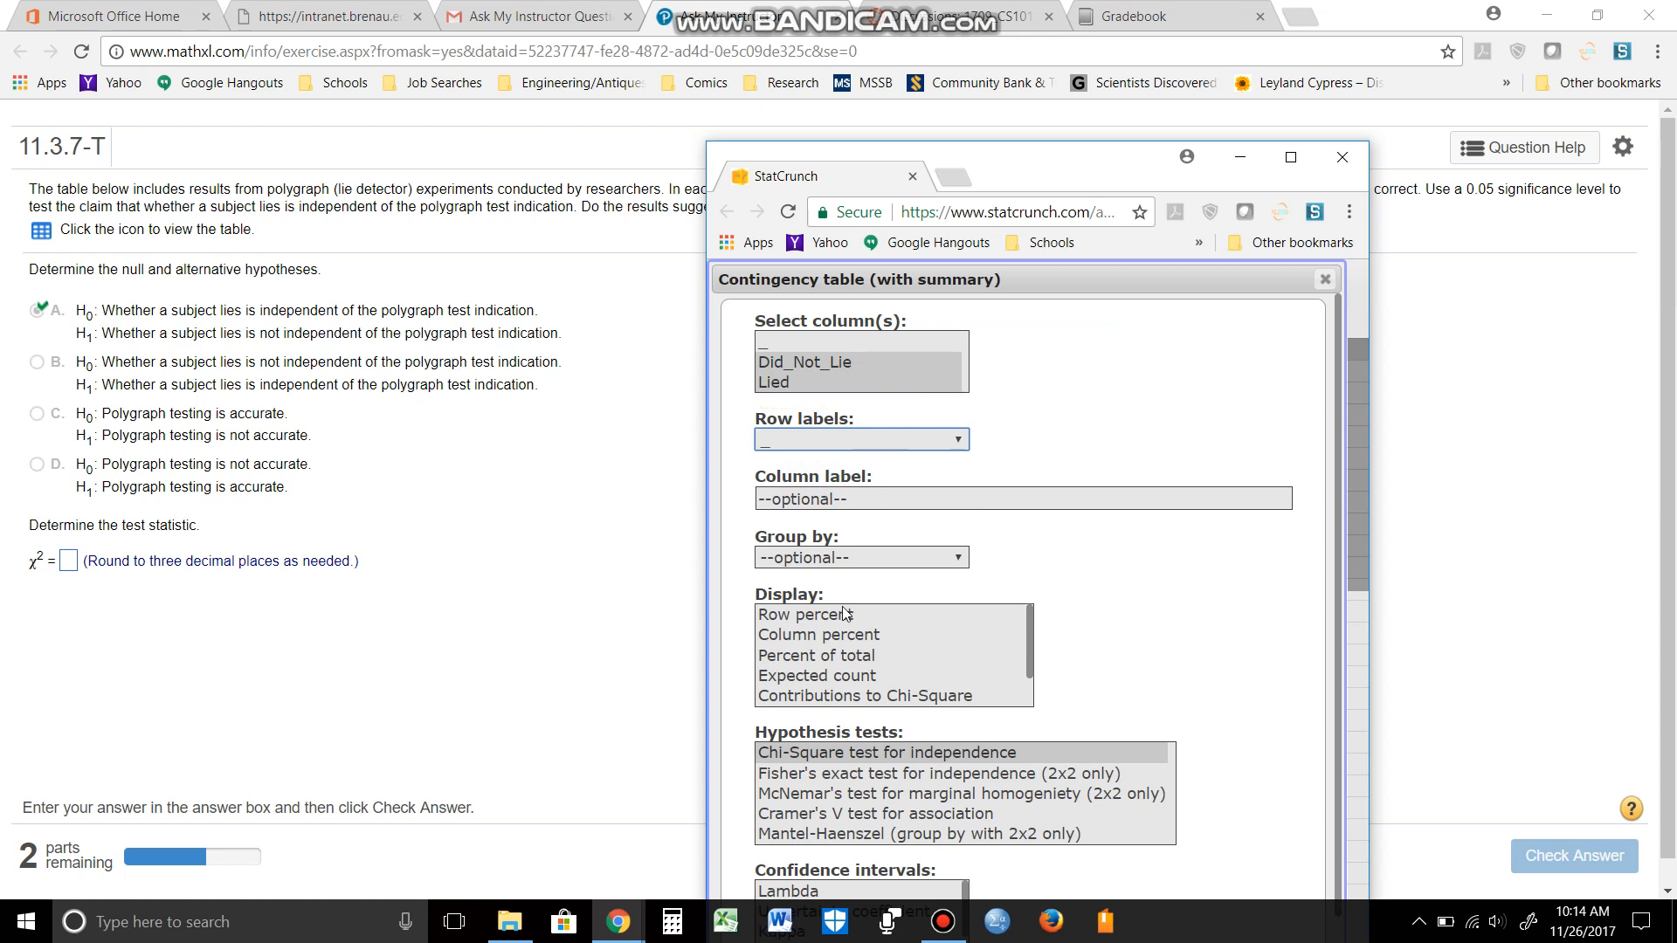
left_click(846, 436)
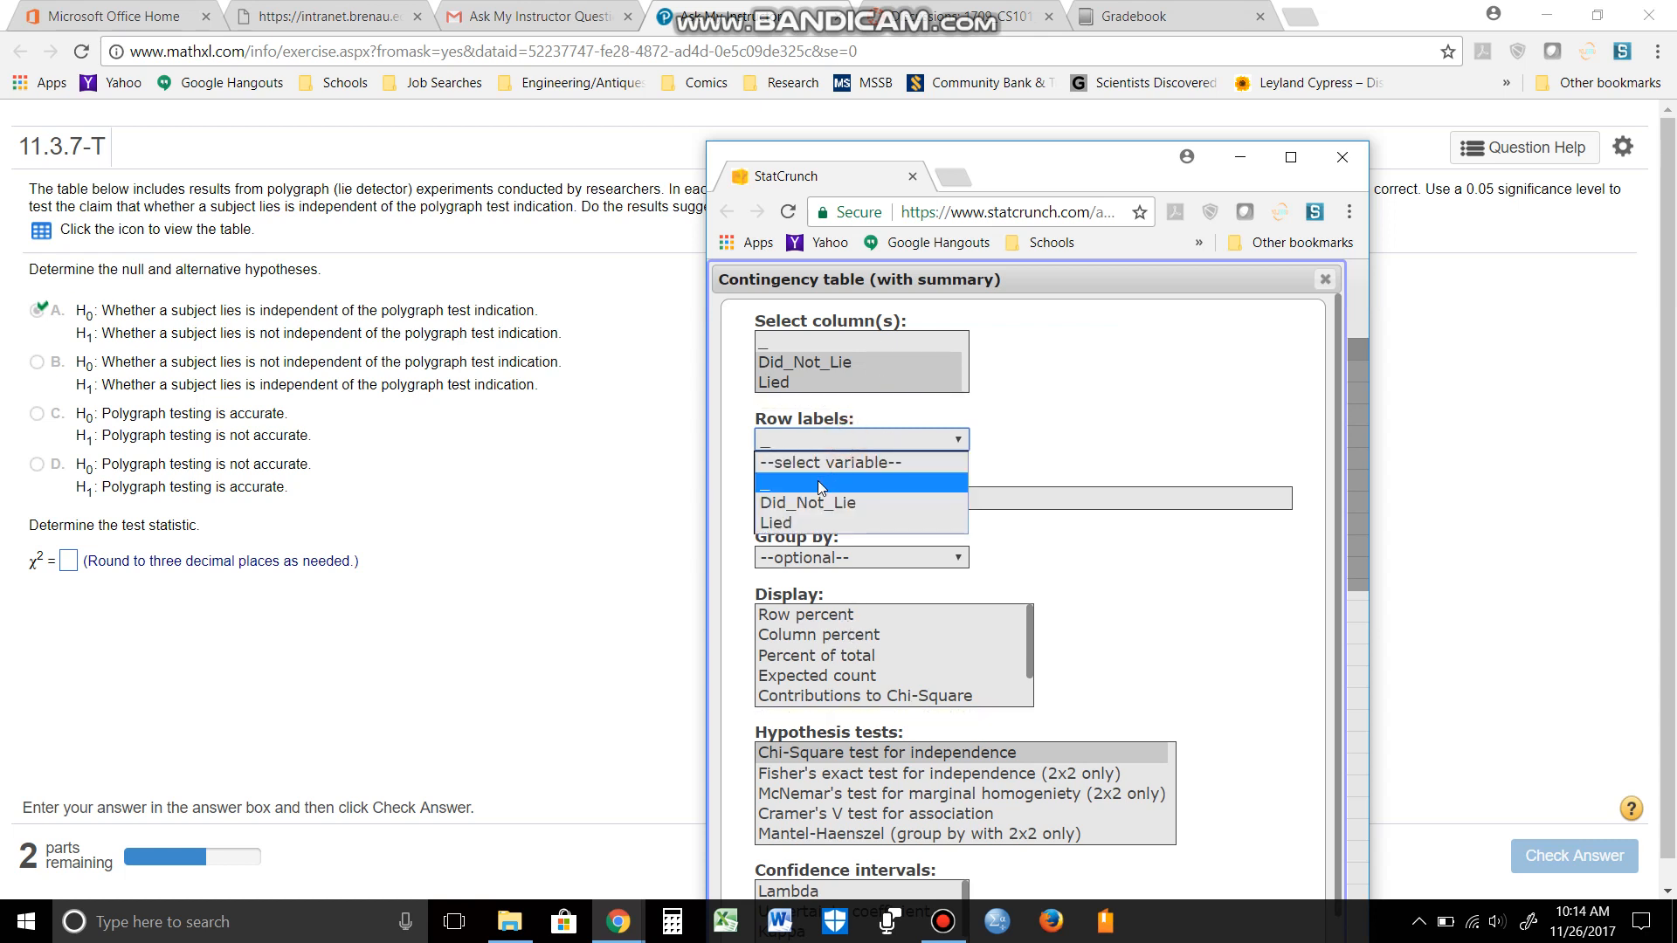
left_click(819, 487)
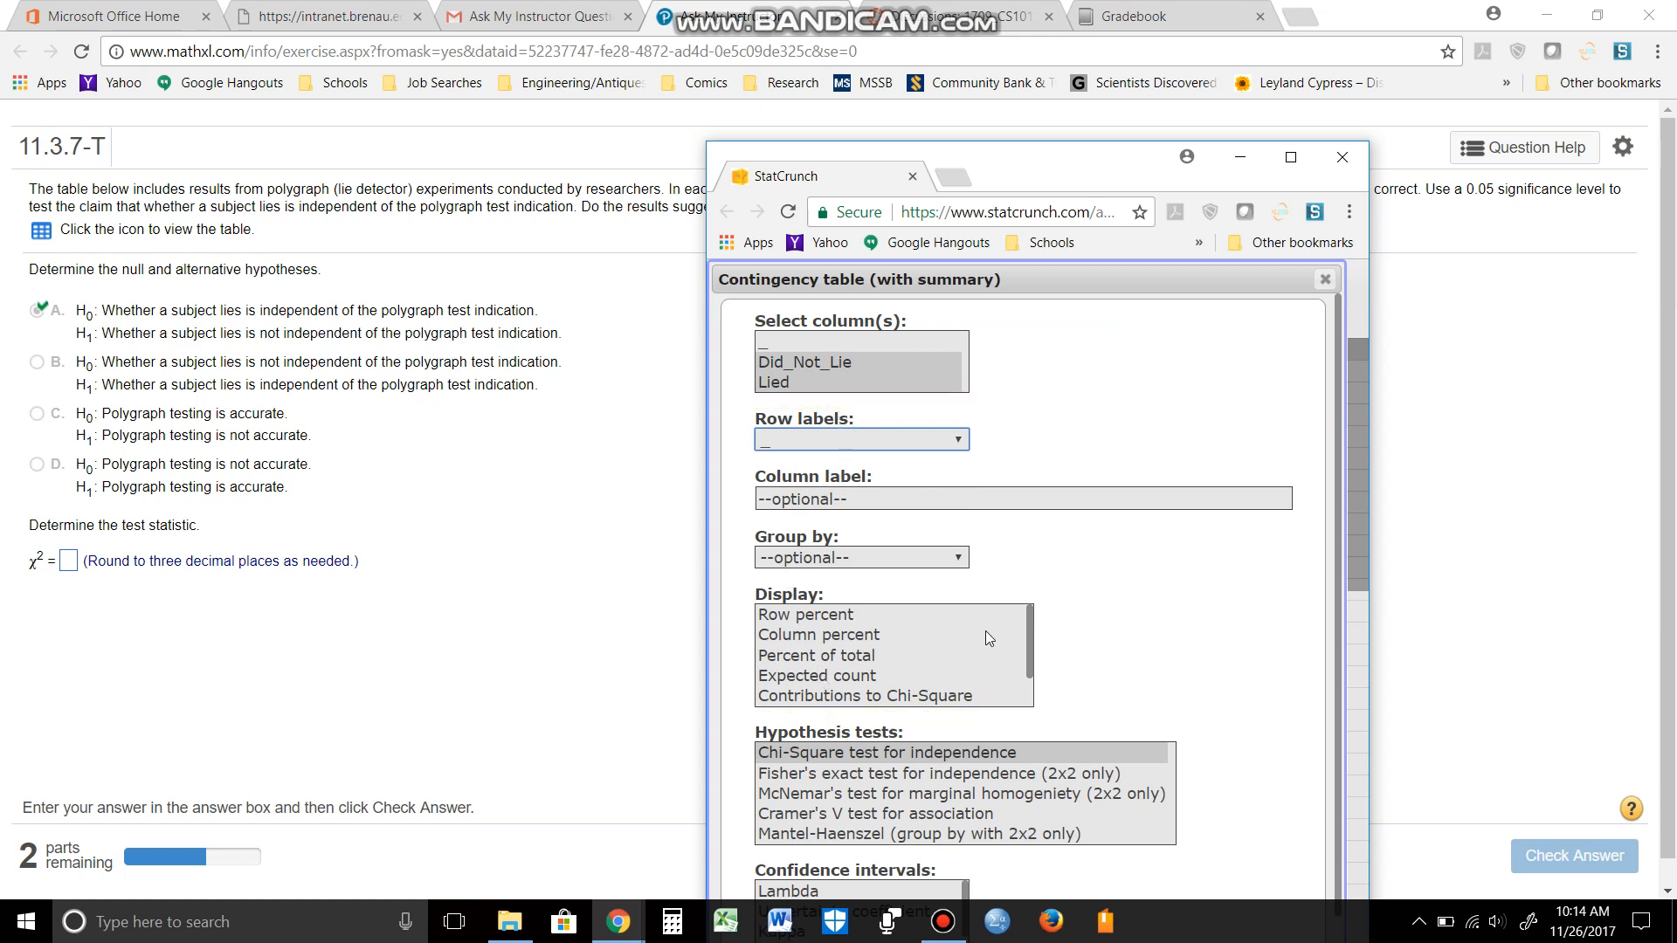
scroll(1169, 683, "down", 1)
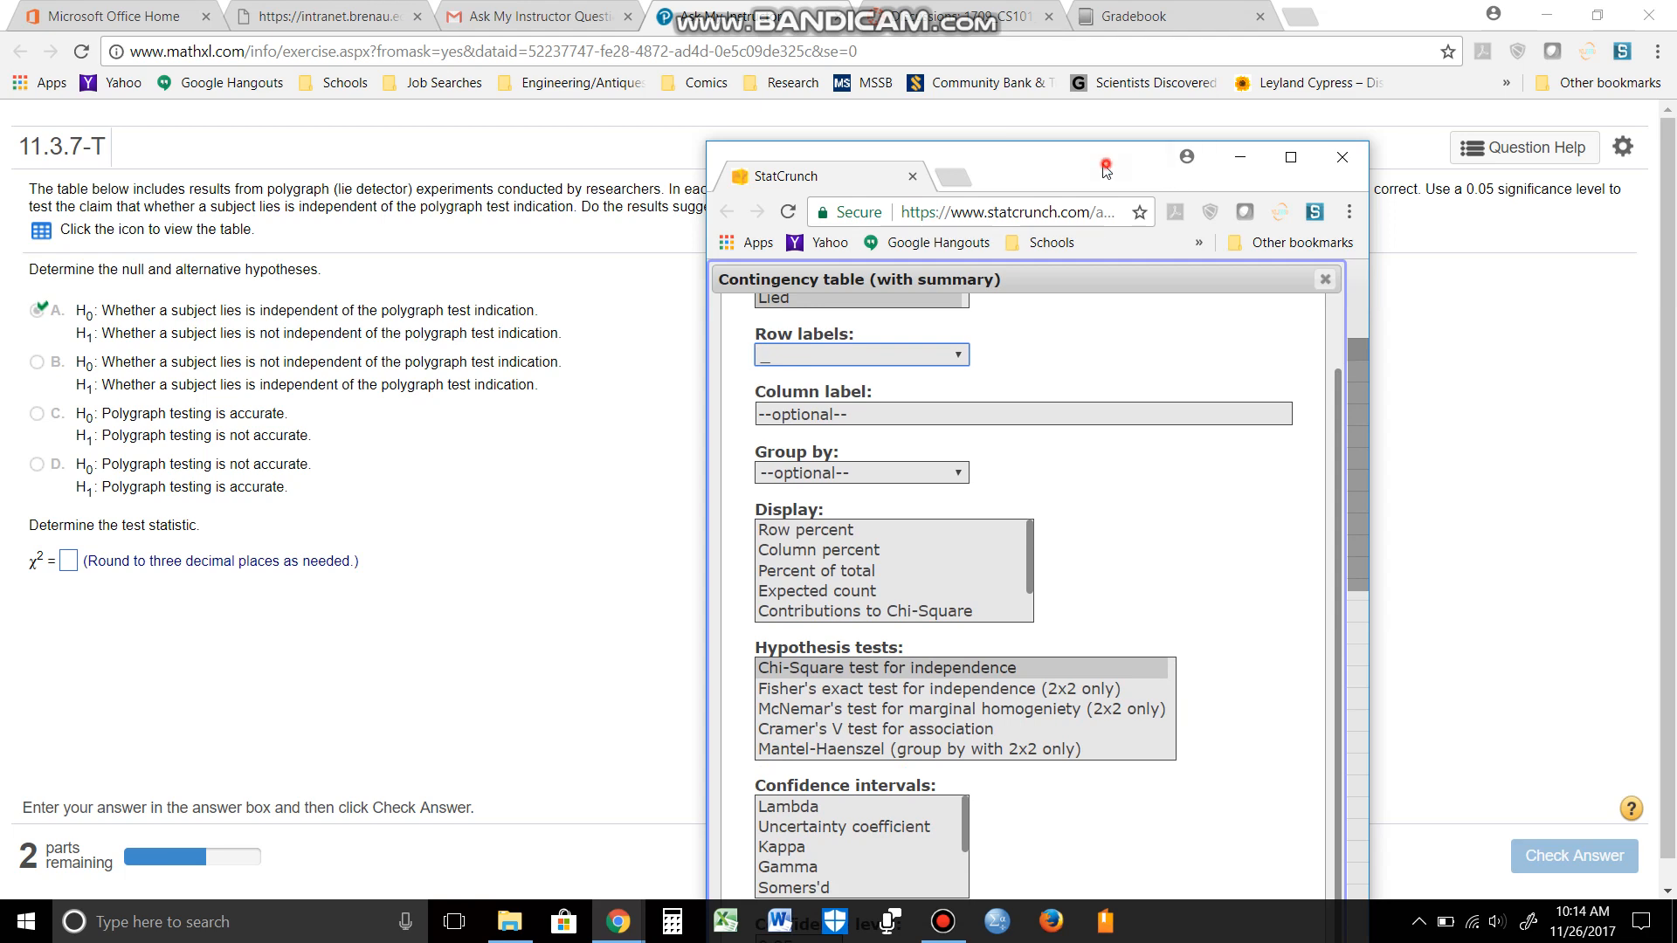
left_click_drag(1102, 162, 891, 22)
left_click(1056, 891)
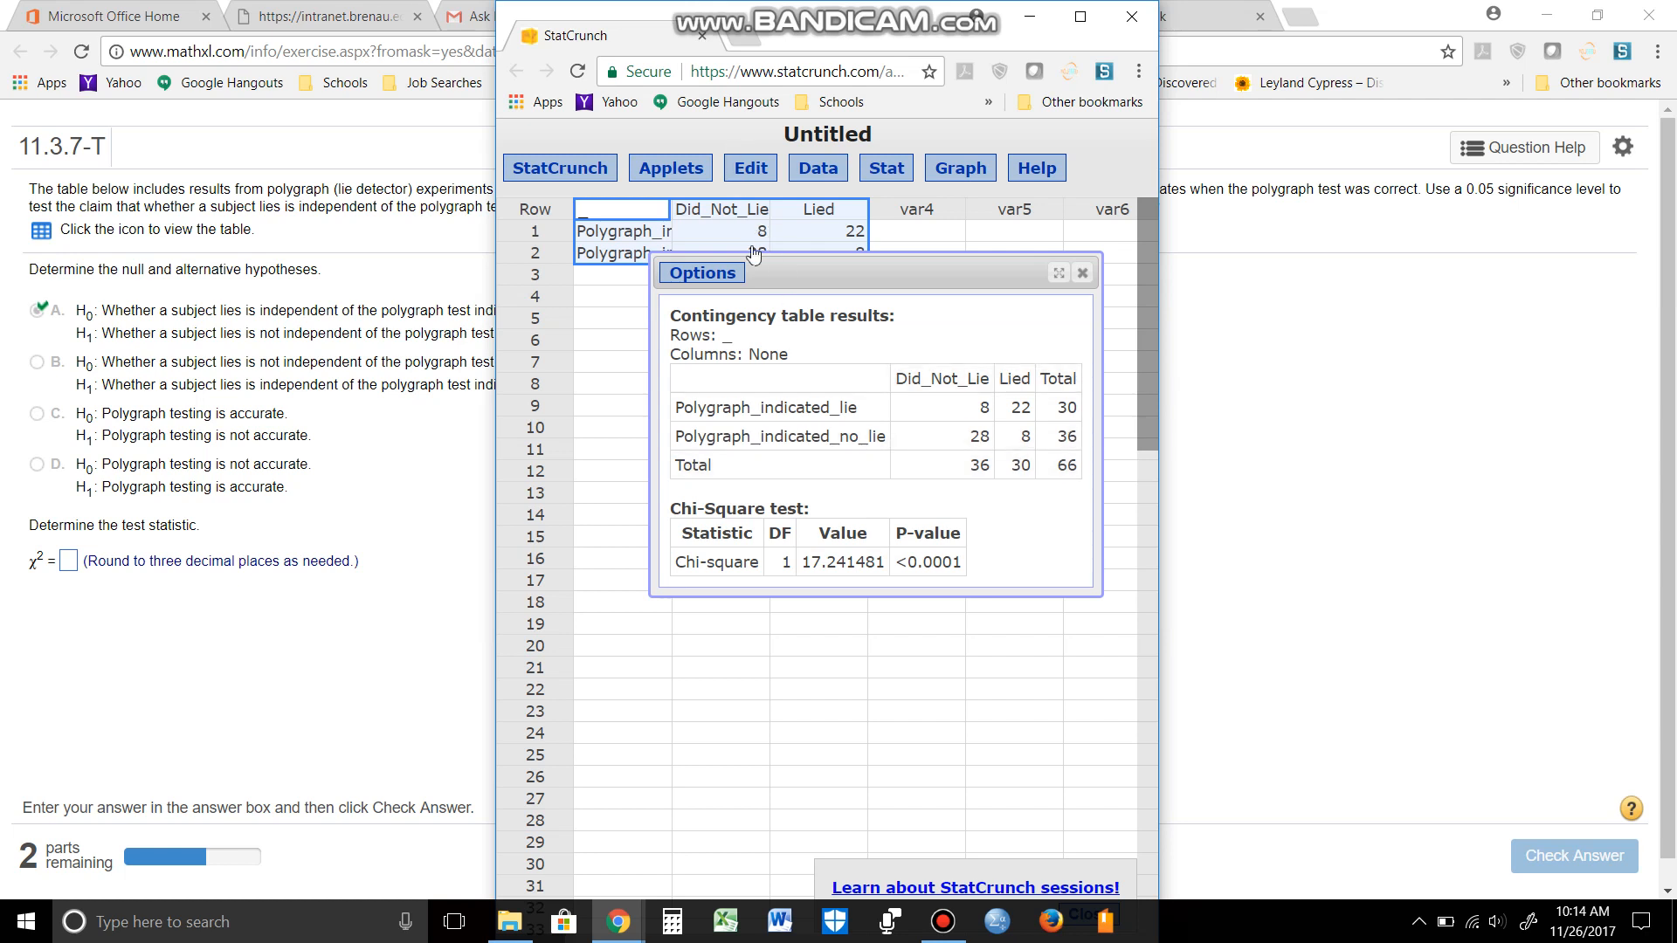
left_click_drag(781, 288, 745, 377)
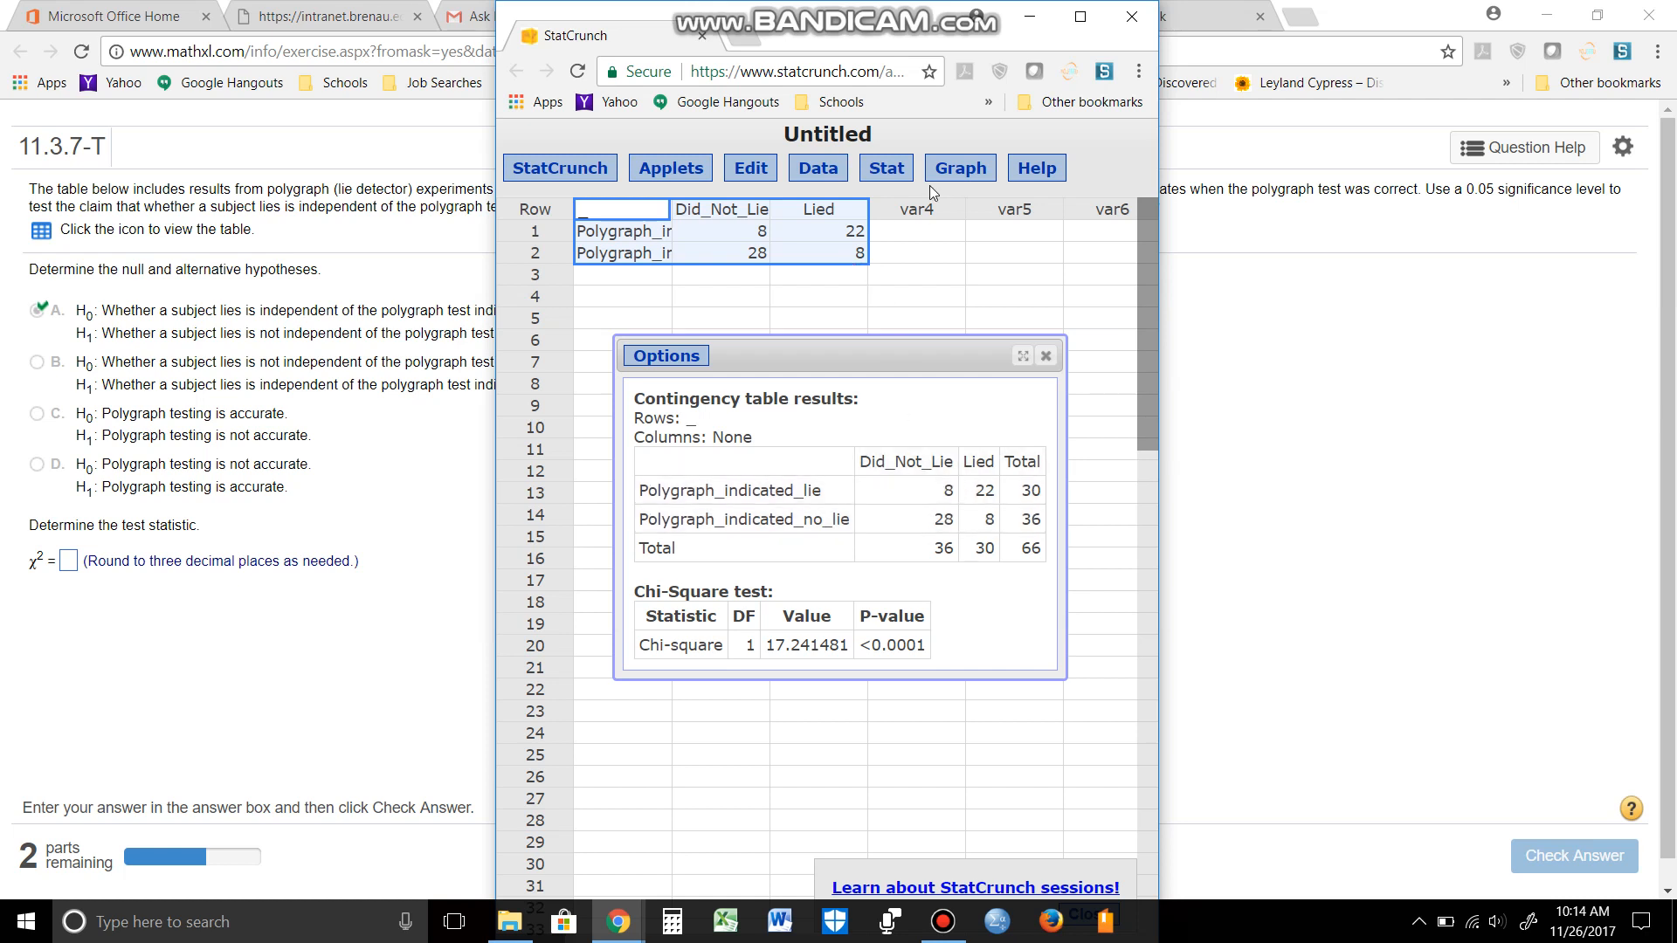
Step: Set up the contingency table with summary again, with columns Did_Not_Lie and Lied and "_" as row labels
left_click(885, 168)
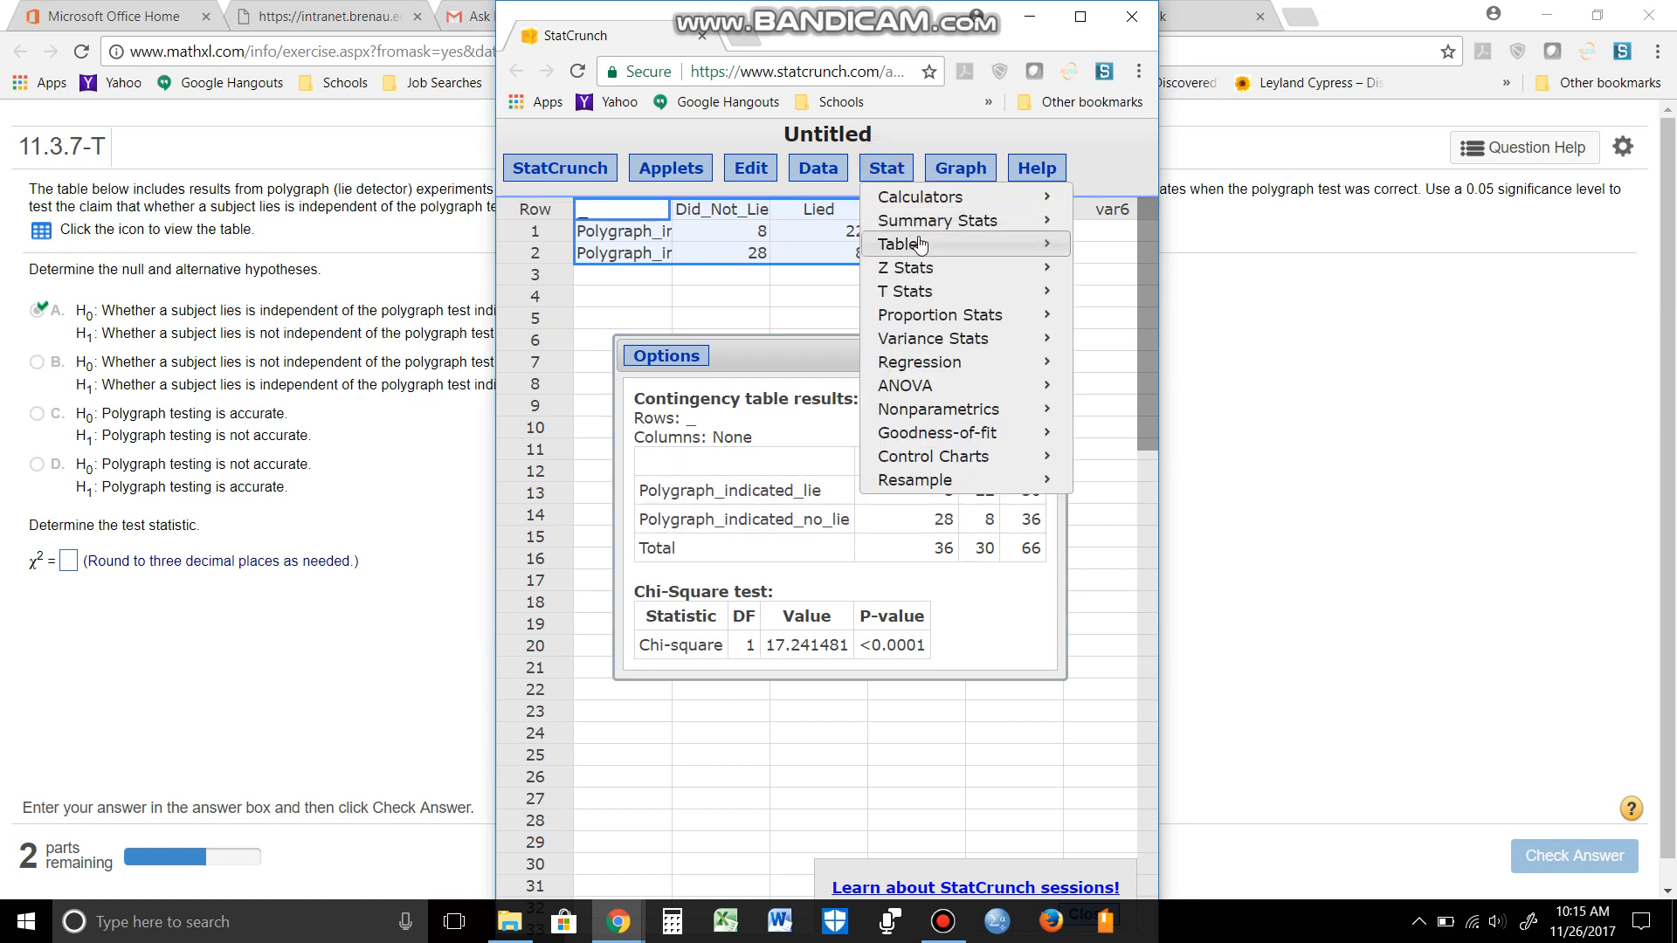
mouse_move(917, 252)
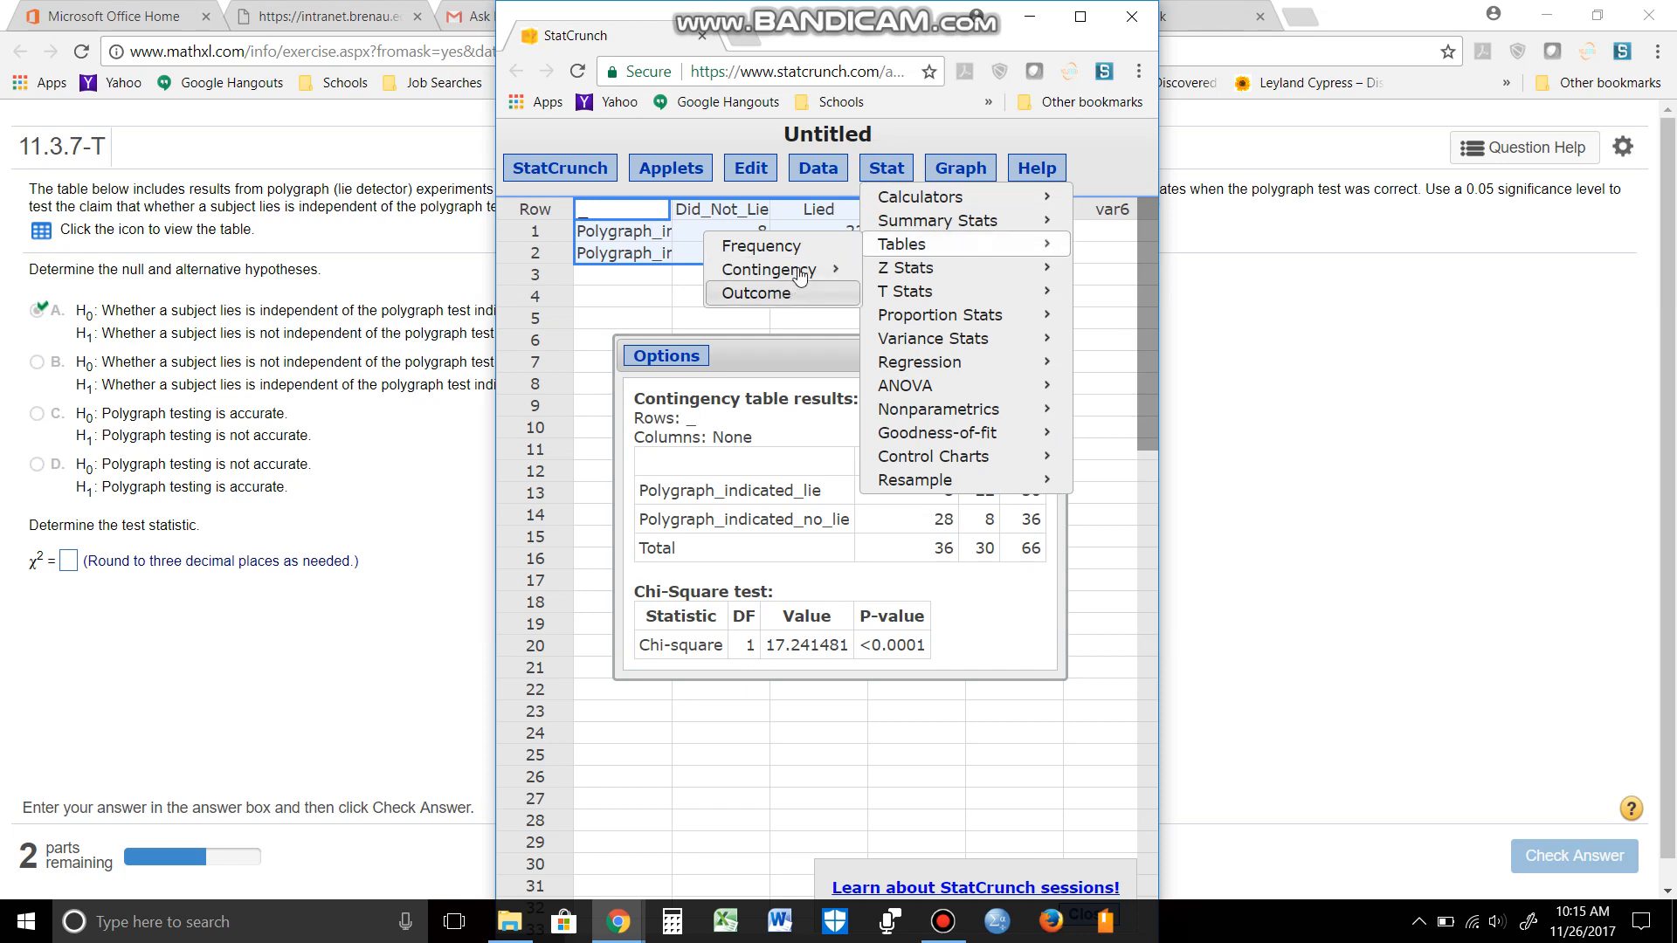
mouse_move(786, 269)
left_click(934, 296)
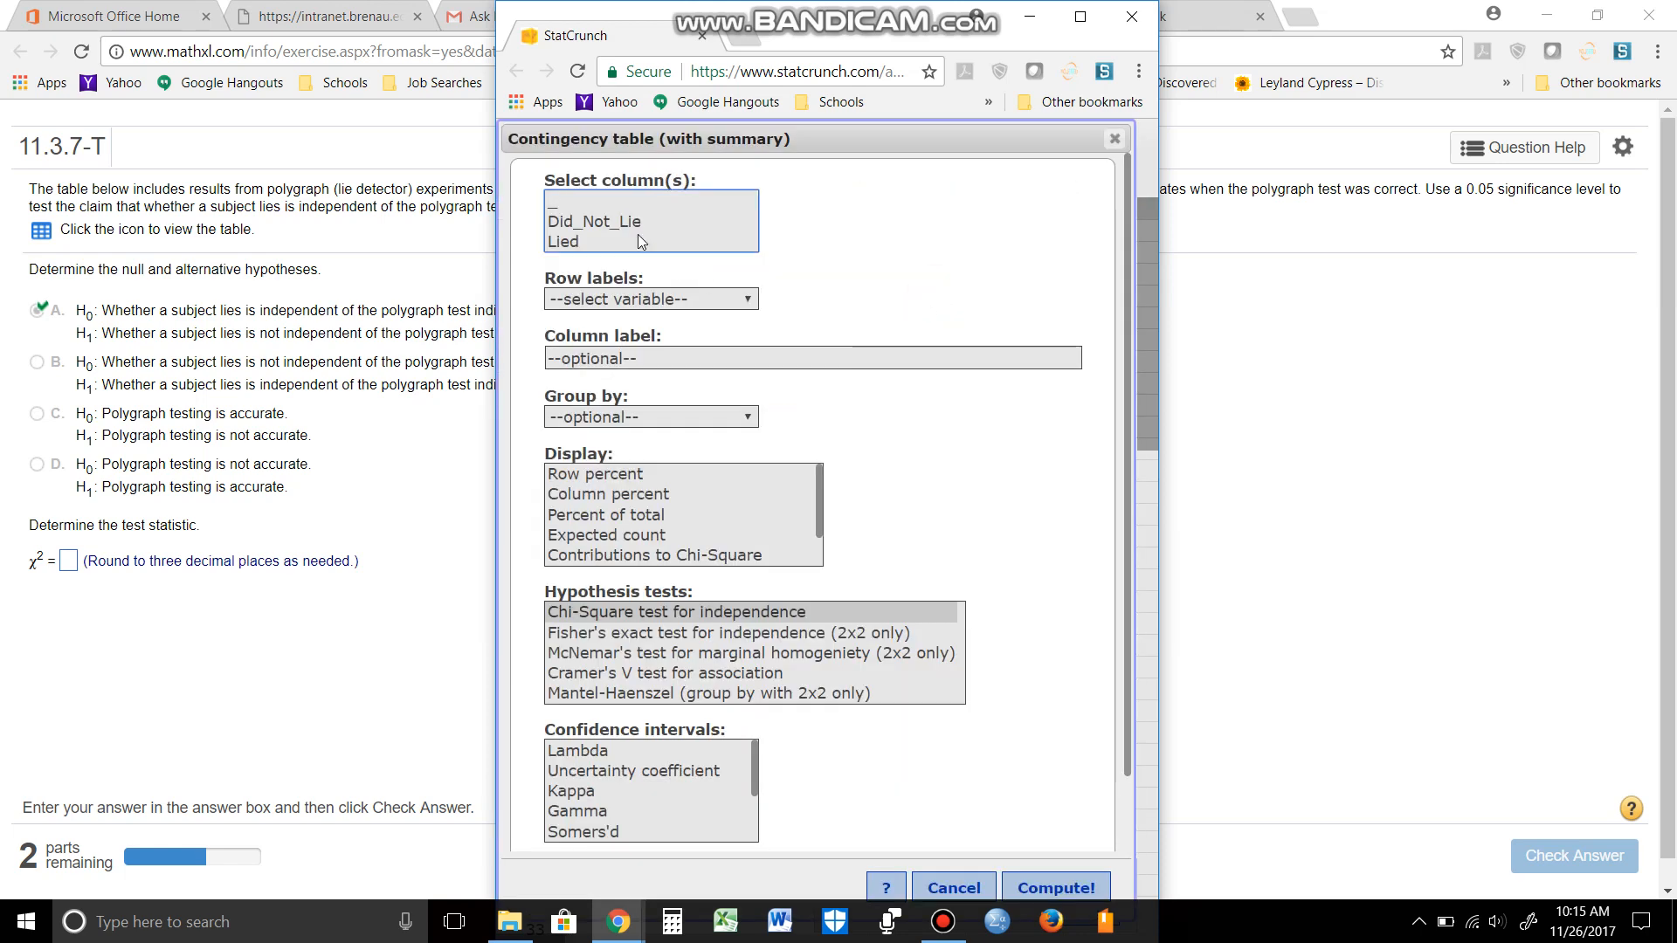
left_click_drag(617, 226, 610, 241)
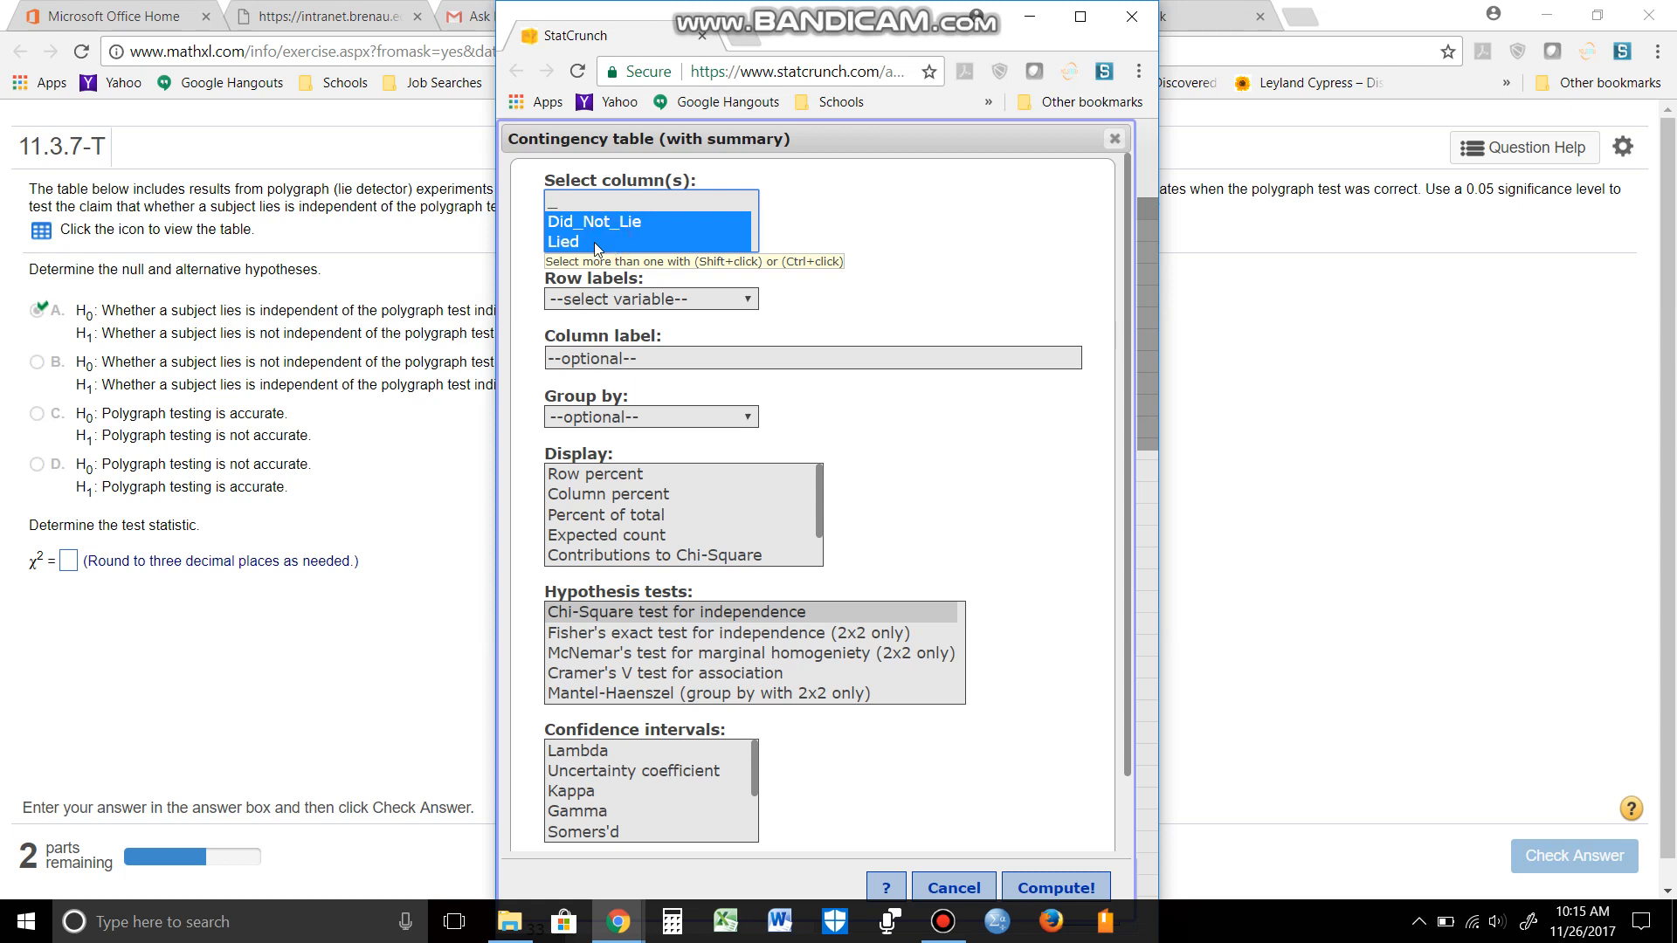
left_click(602, 298)
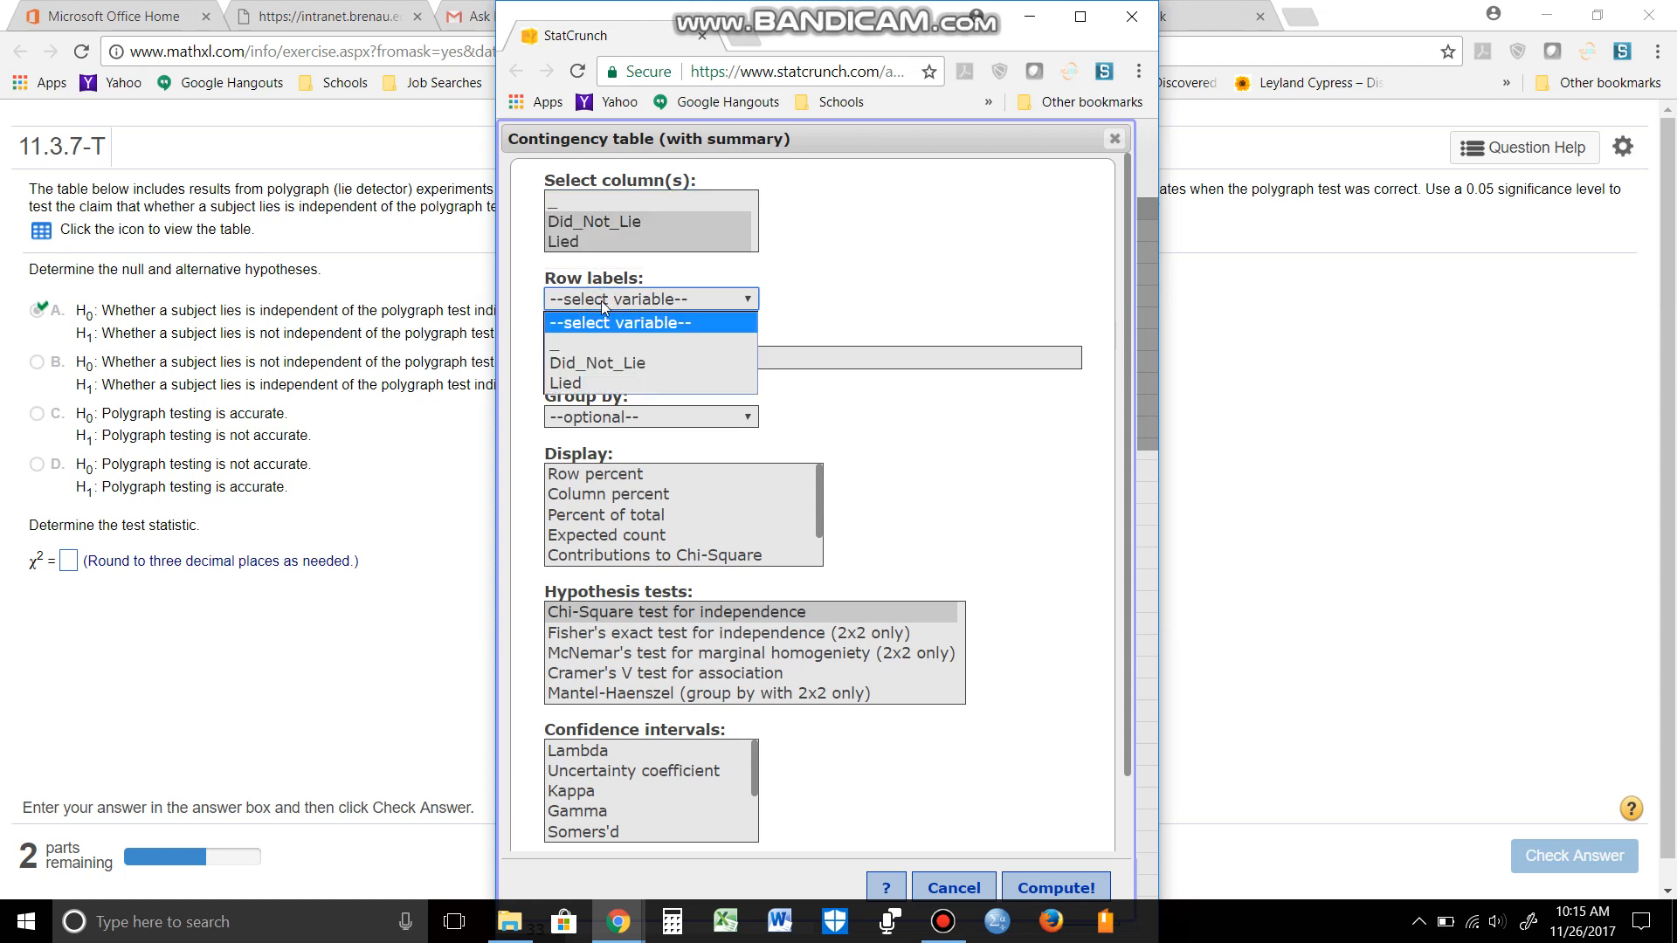
left_click(579, 344)
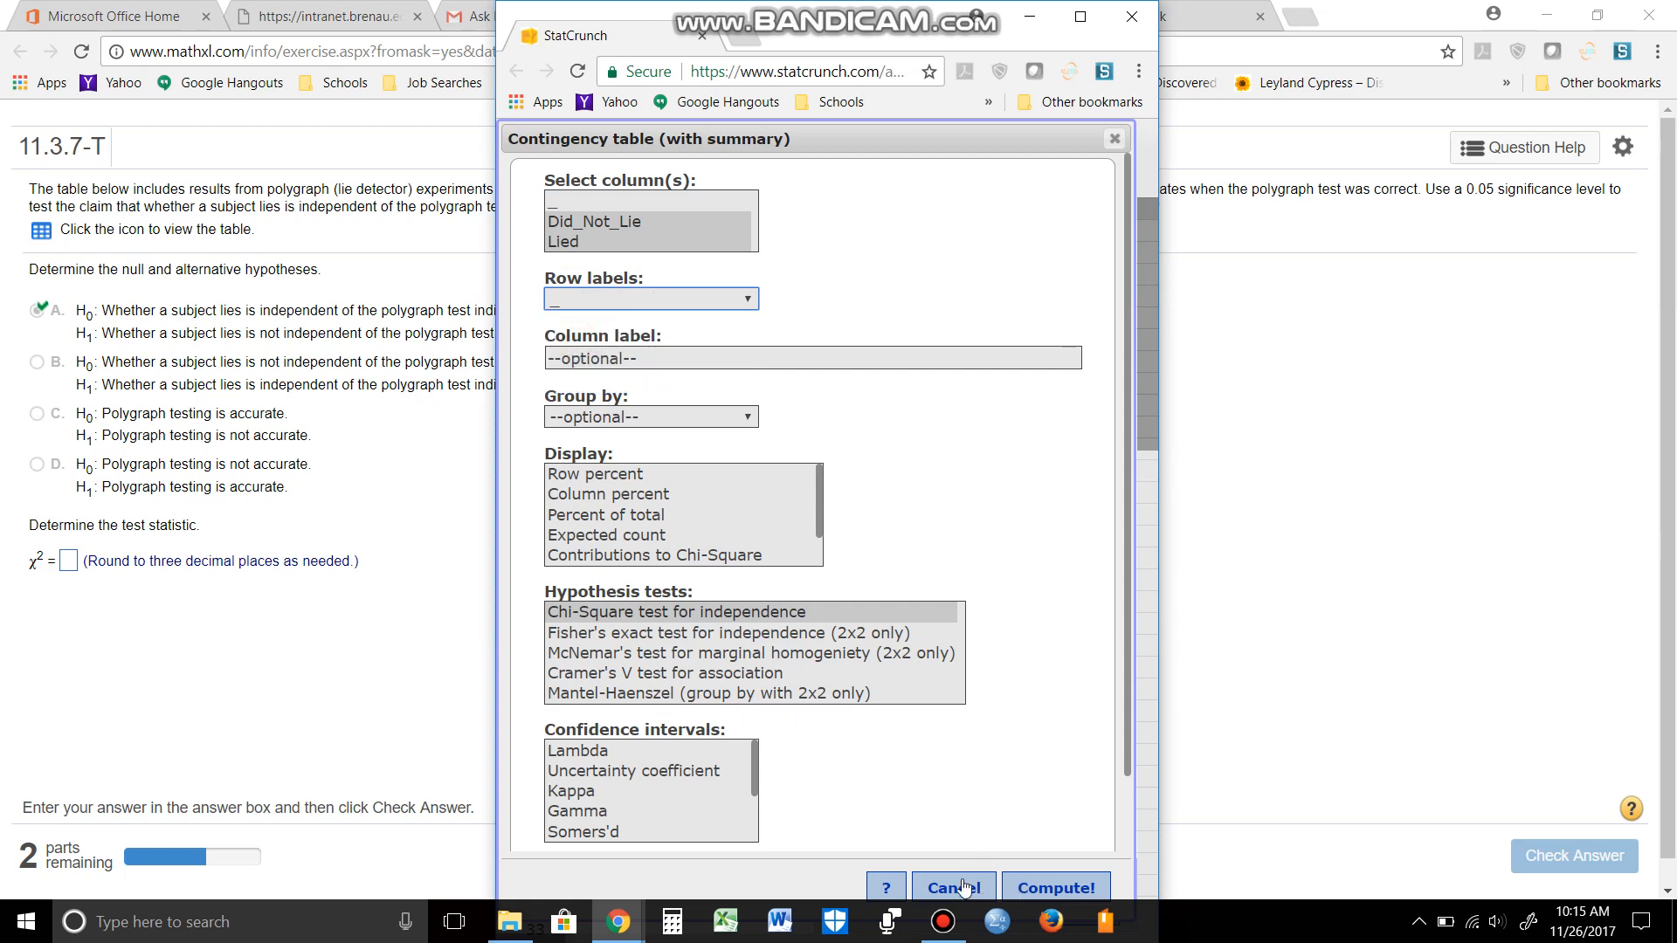
left_click(1056, 889)
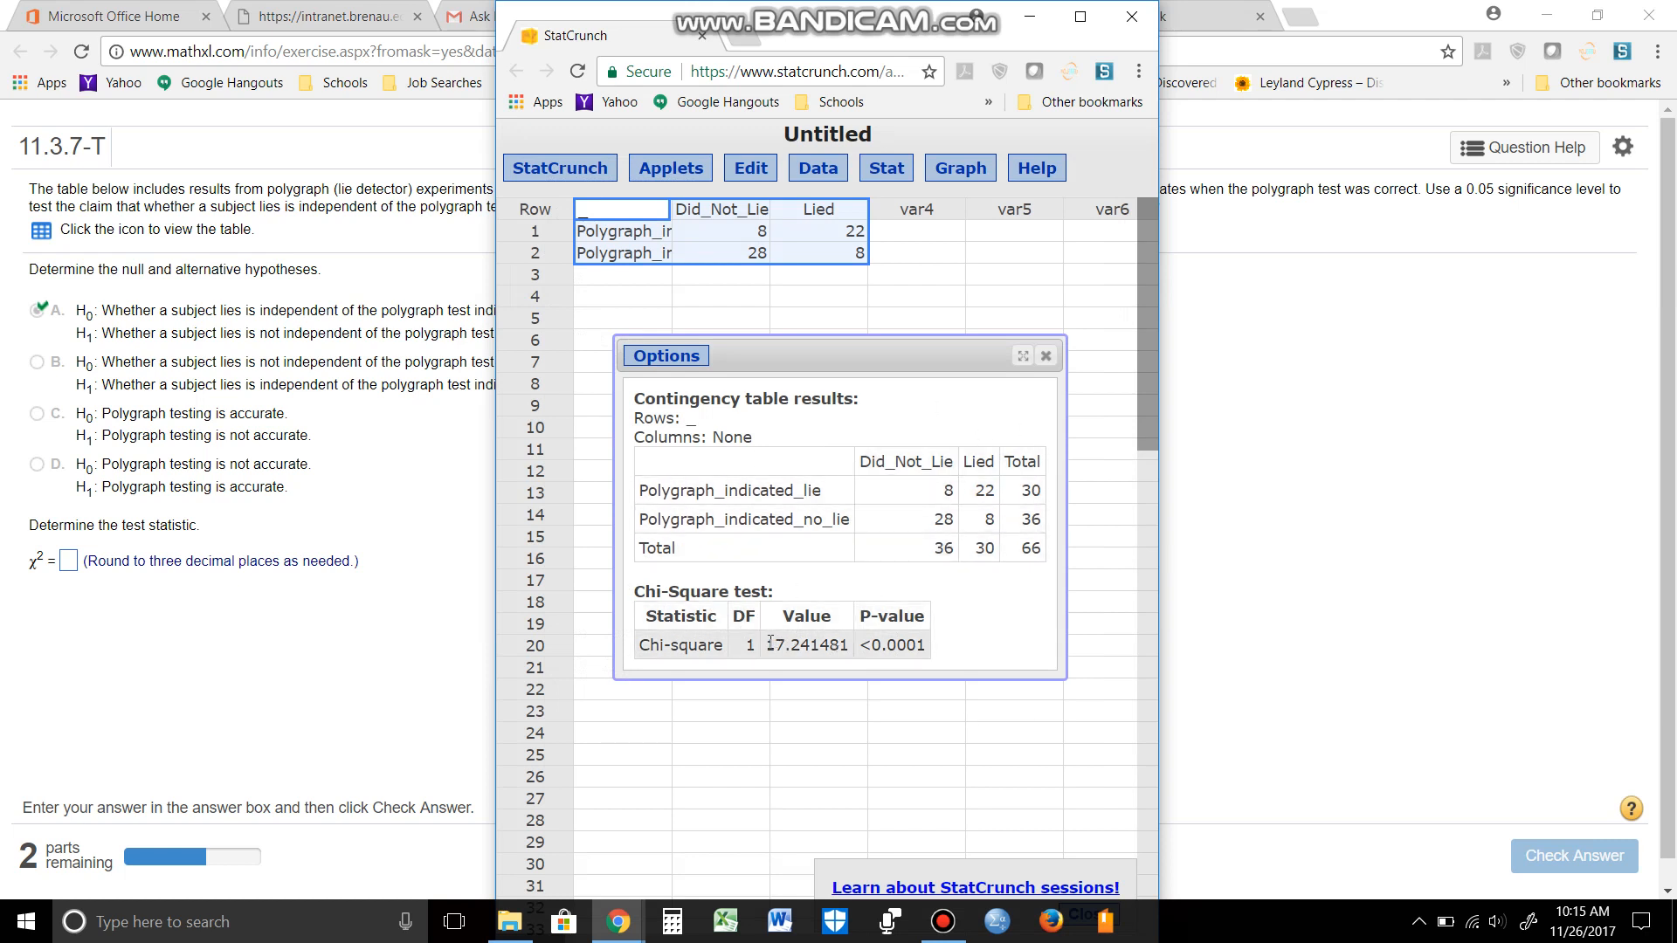
Step: Enter the chi-square value 17.241 as the exercise's test statistic and check the answer
left_click_drag(769, 645, 851, 644)
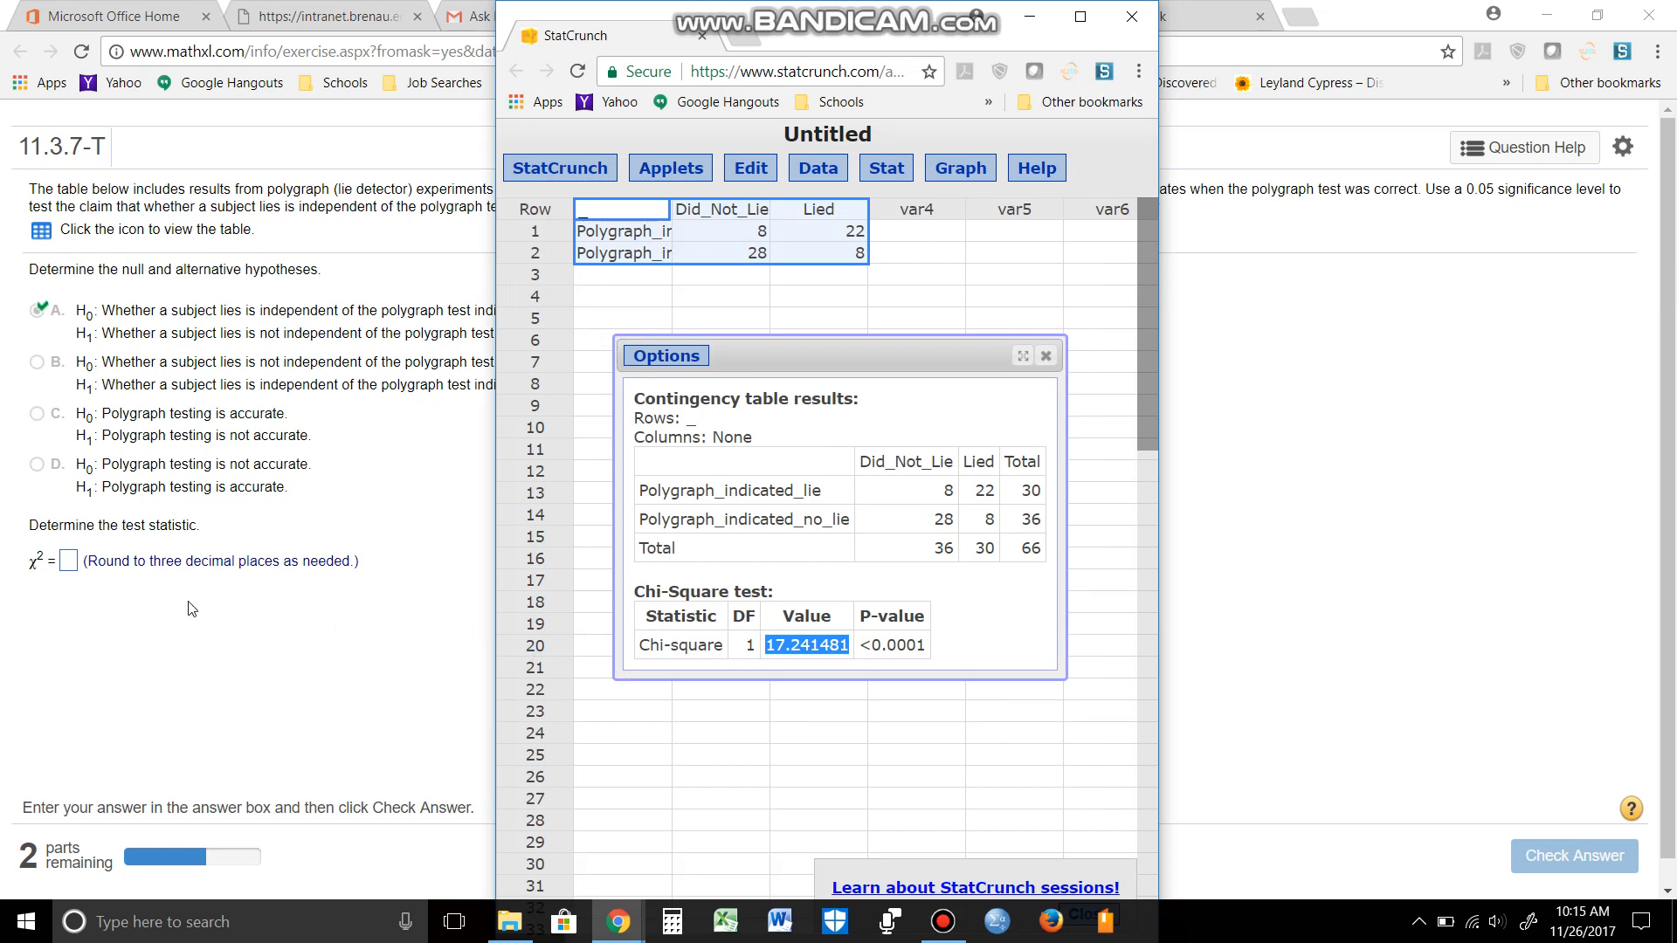
left_click(69, 561)
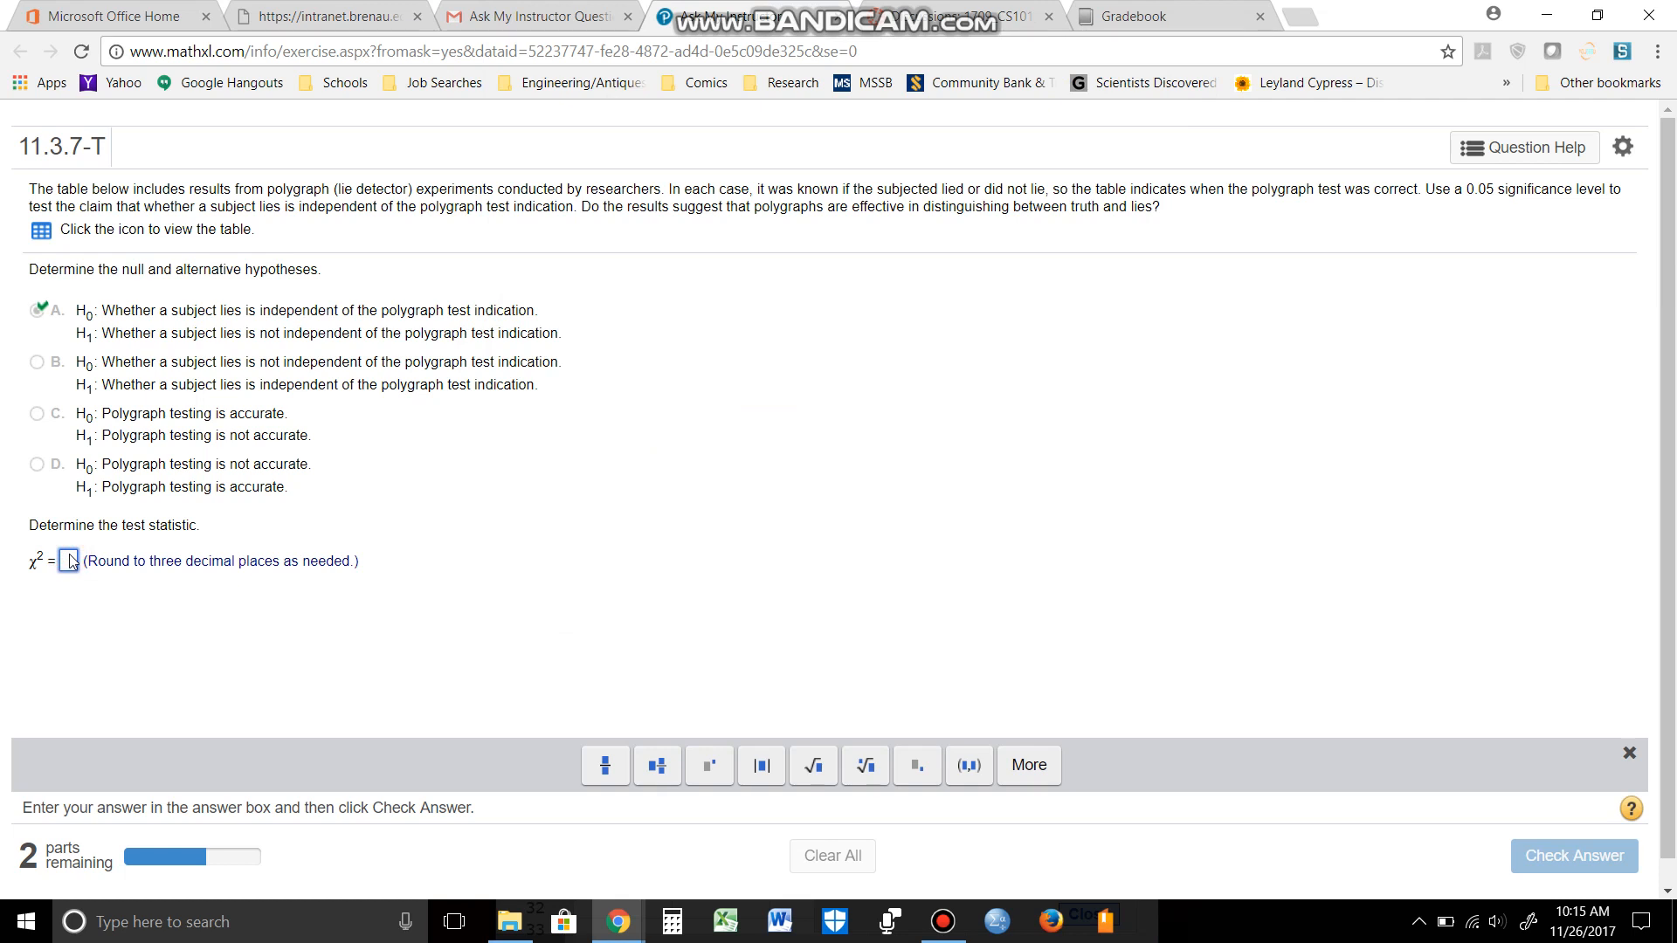
type("17.241")
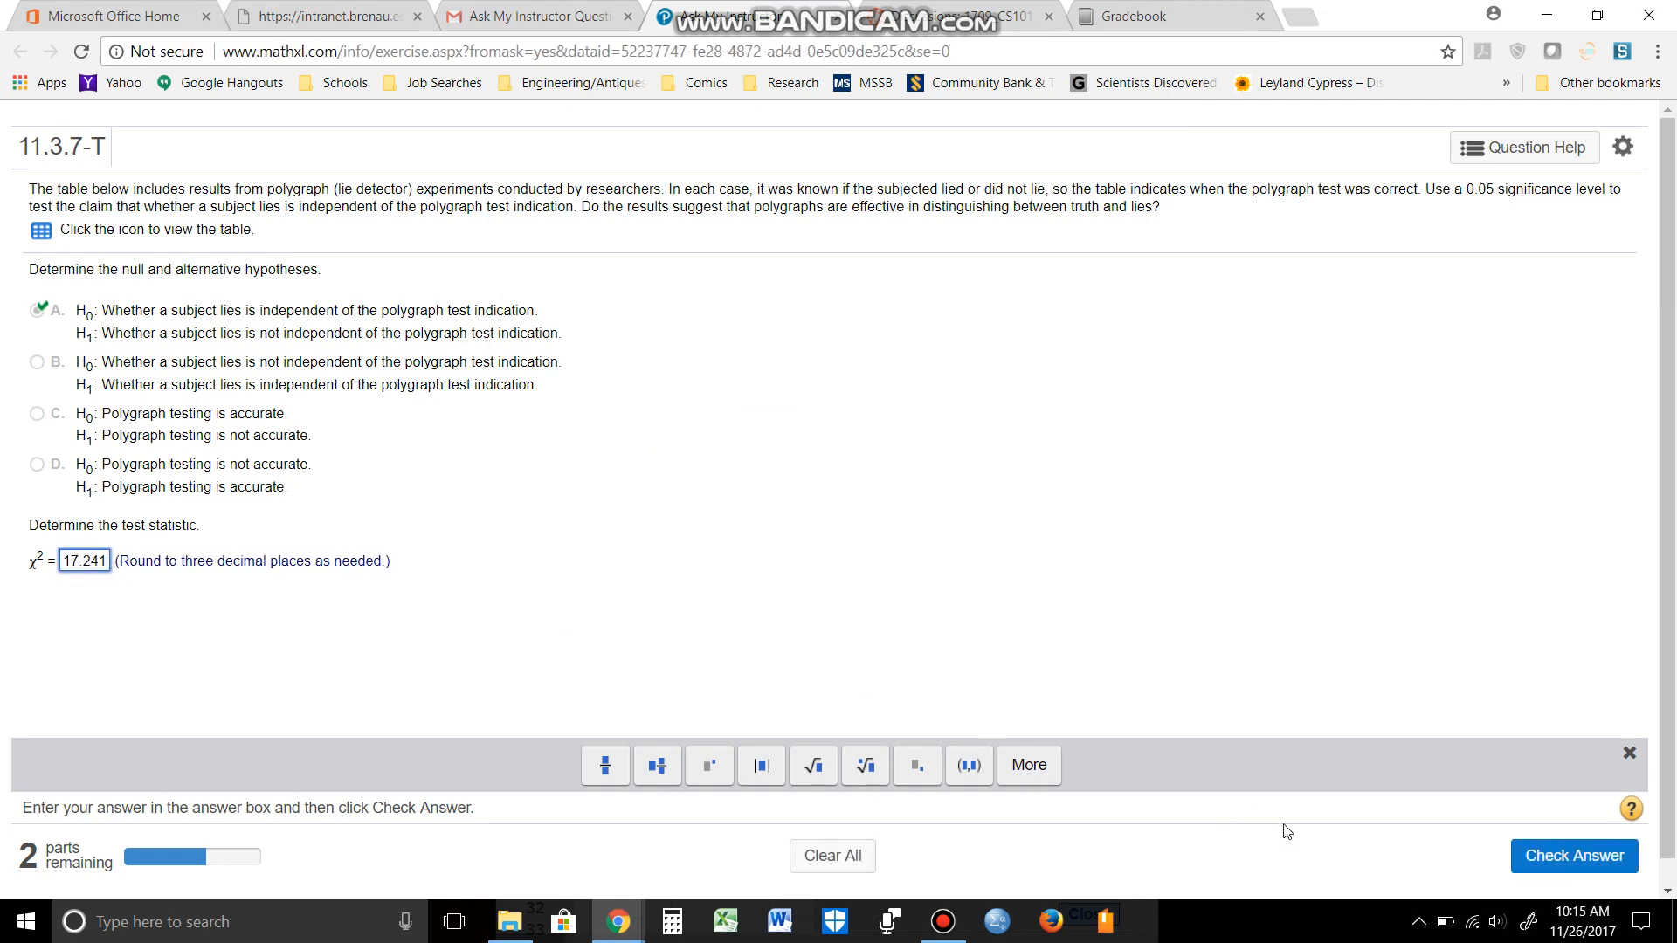
left_click(1564, 856)
left_click(835, 537)
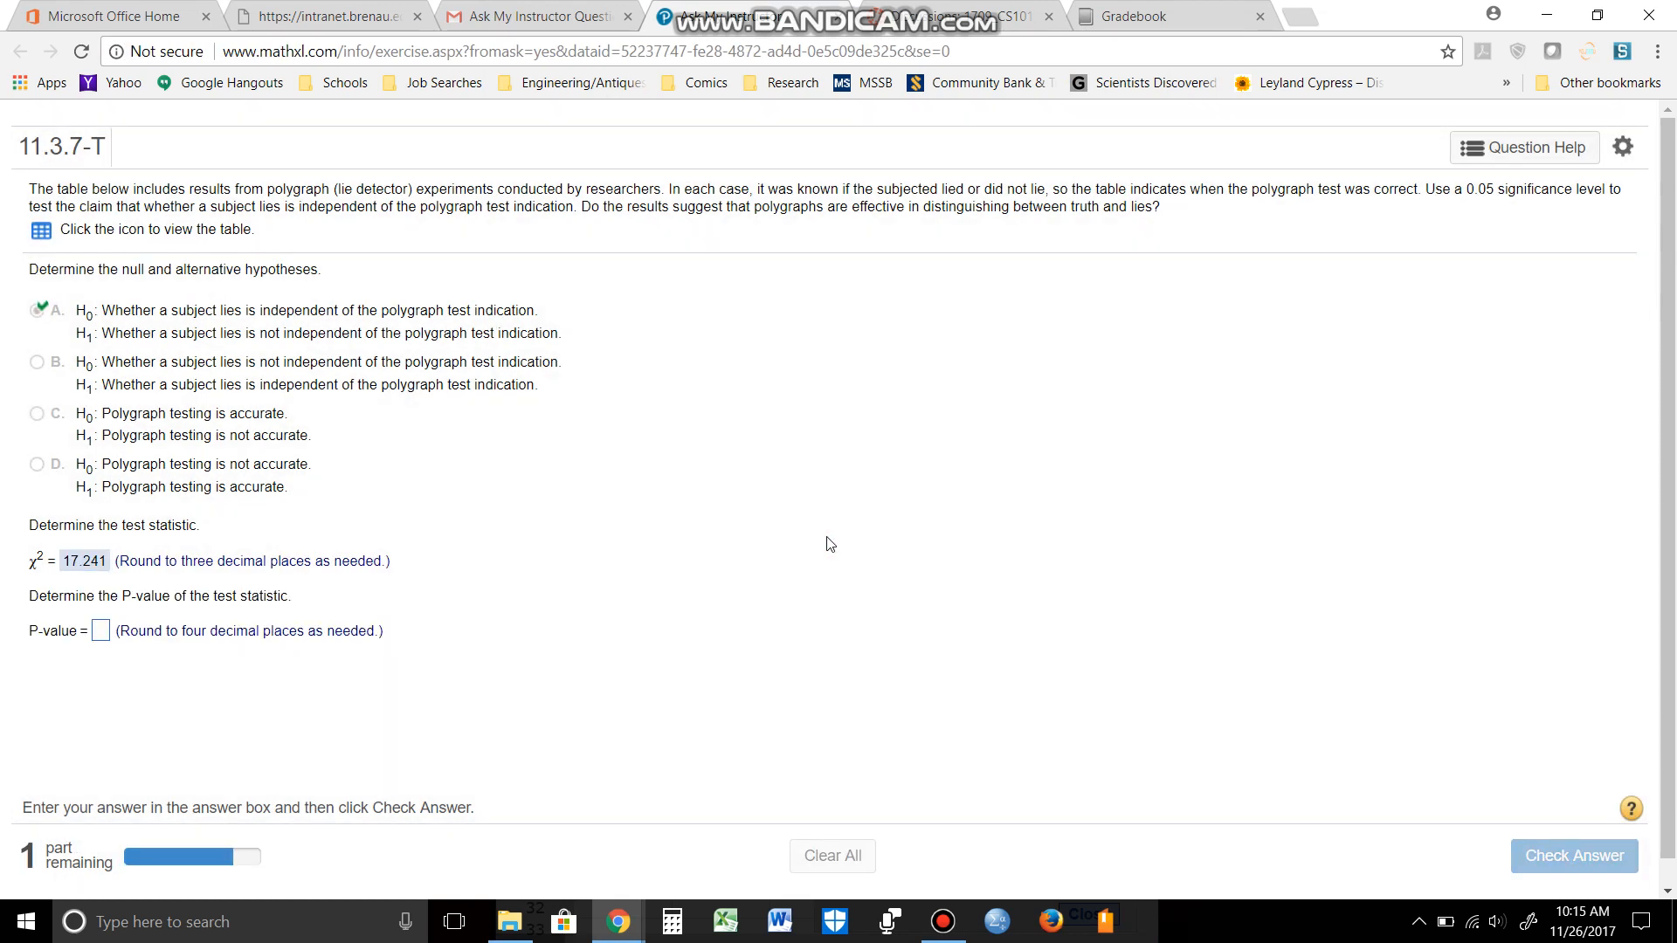
Step: Look up the chi-square test's P-value in StatCrunch, enter .0000 as the exercise's P-value, and check the answer
mouse_move(617, 922)
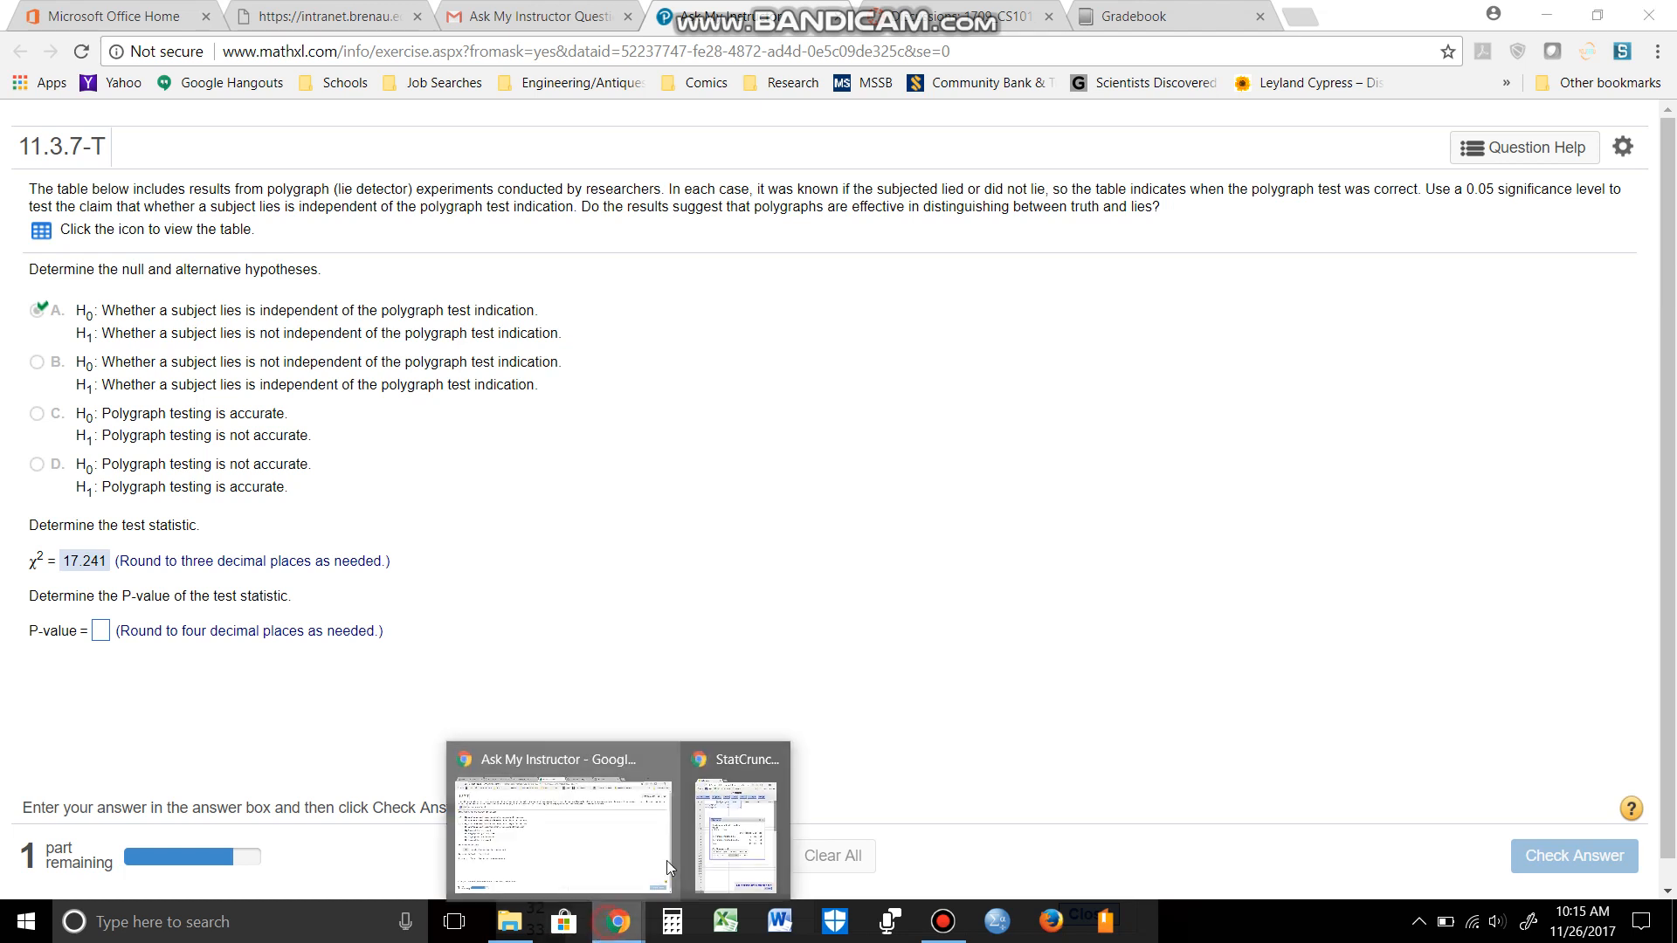
left_click(749, 758)
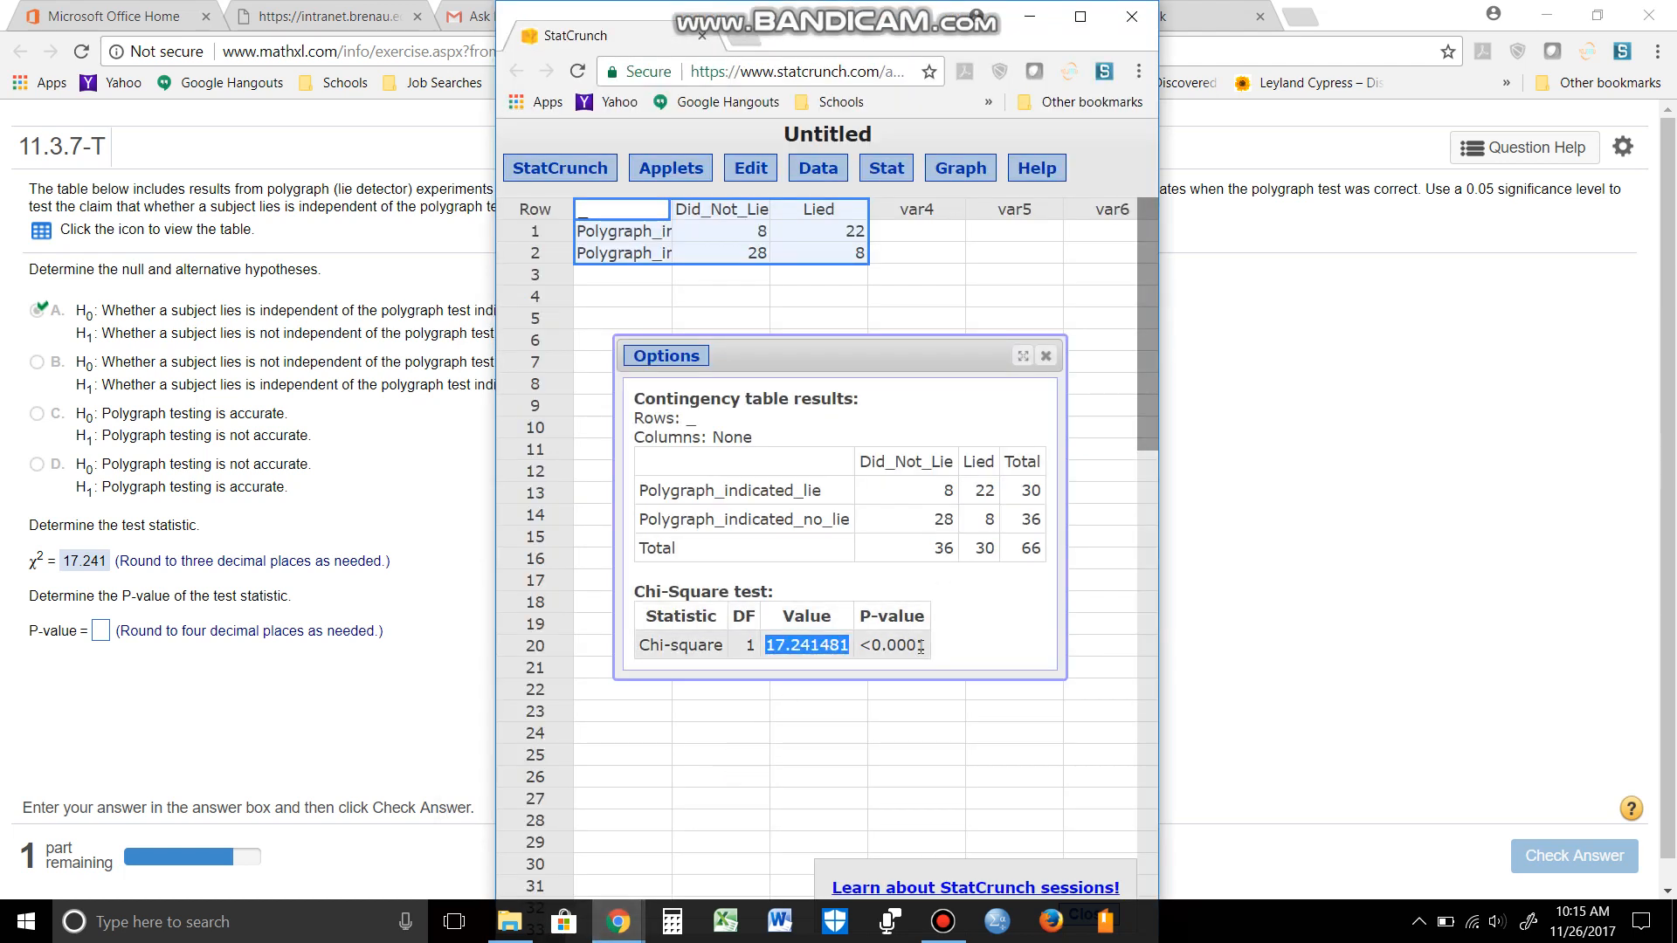
left_click(118, 633)
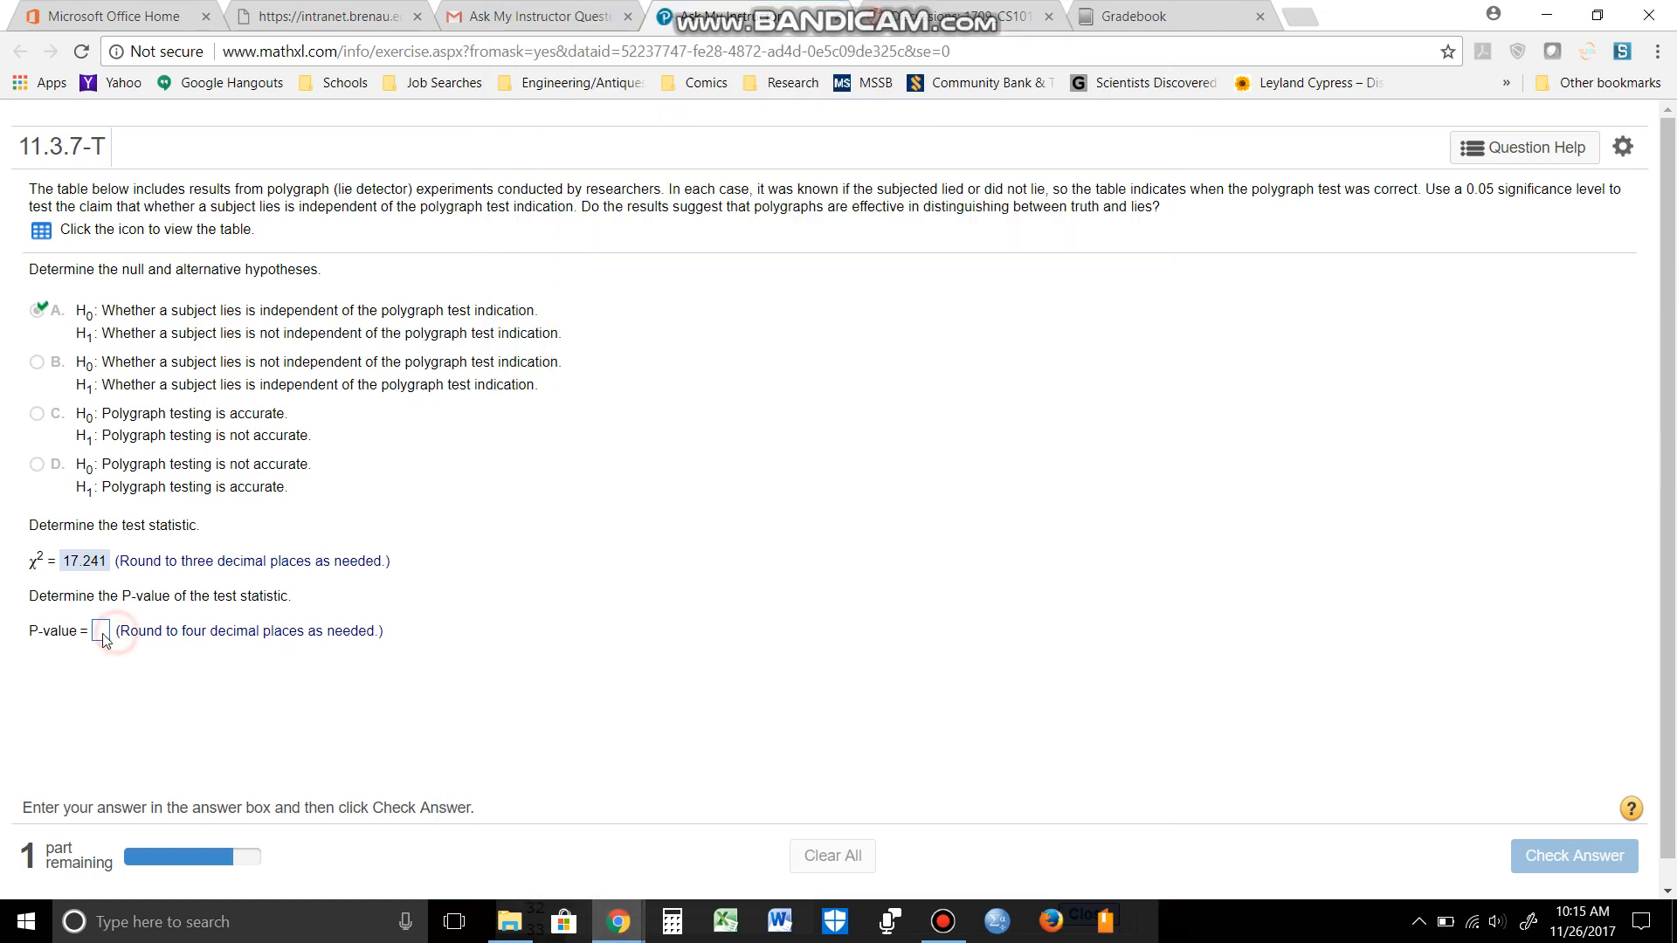
left_click(102, 631)
type("0000")
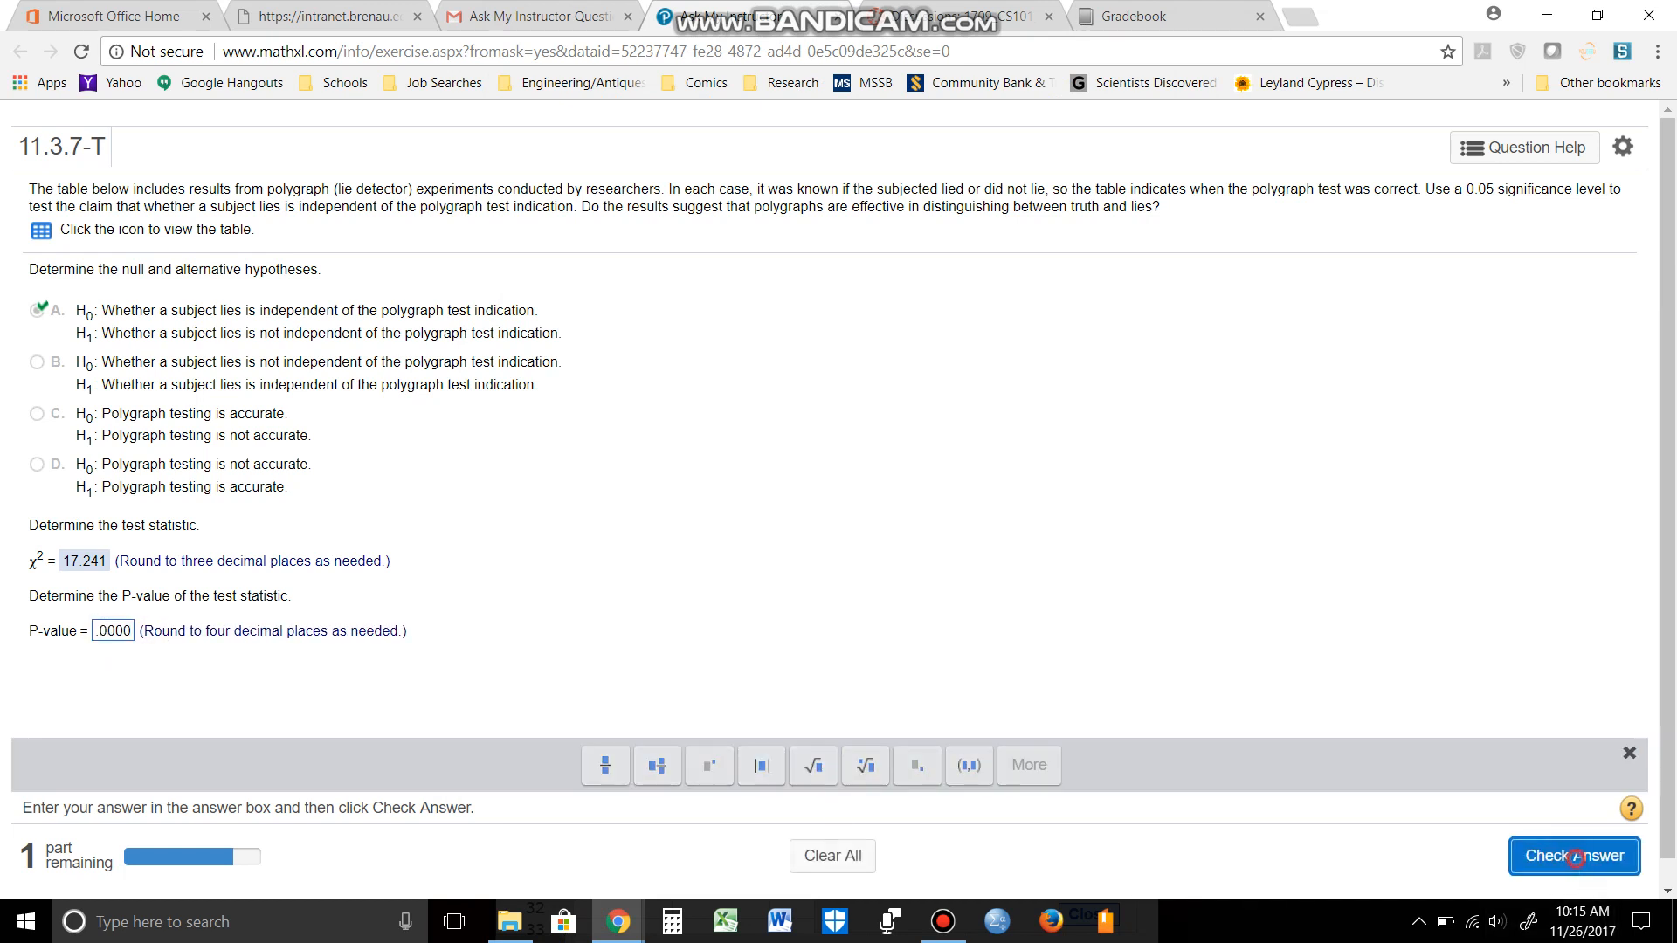
left_click(1575, 857)
left_click(825, 537)
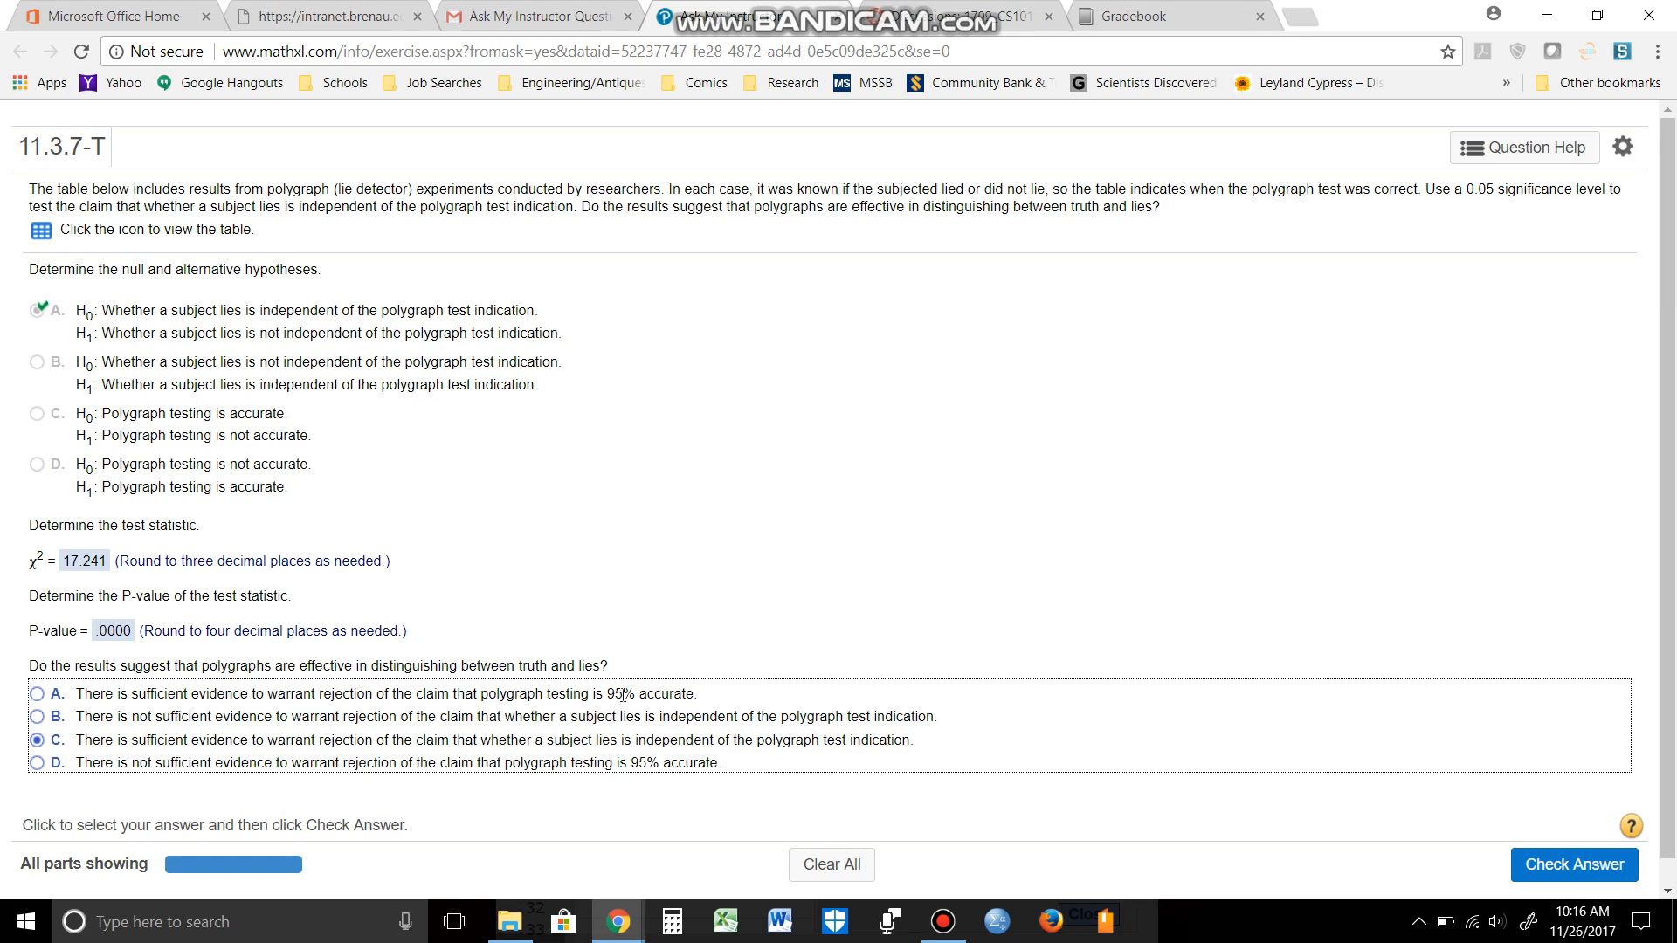
Step: Answer the conclusion question with option C, sufficient evidence to warrant rejection of the independence claim, and check the answer
left_click(1551, 864)
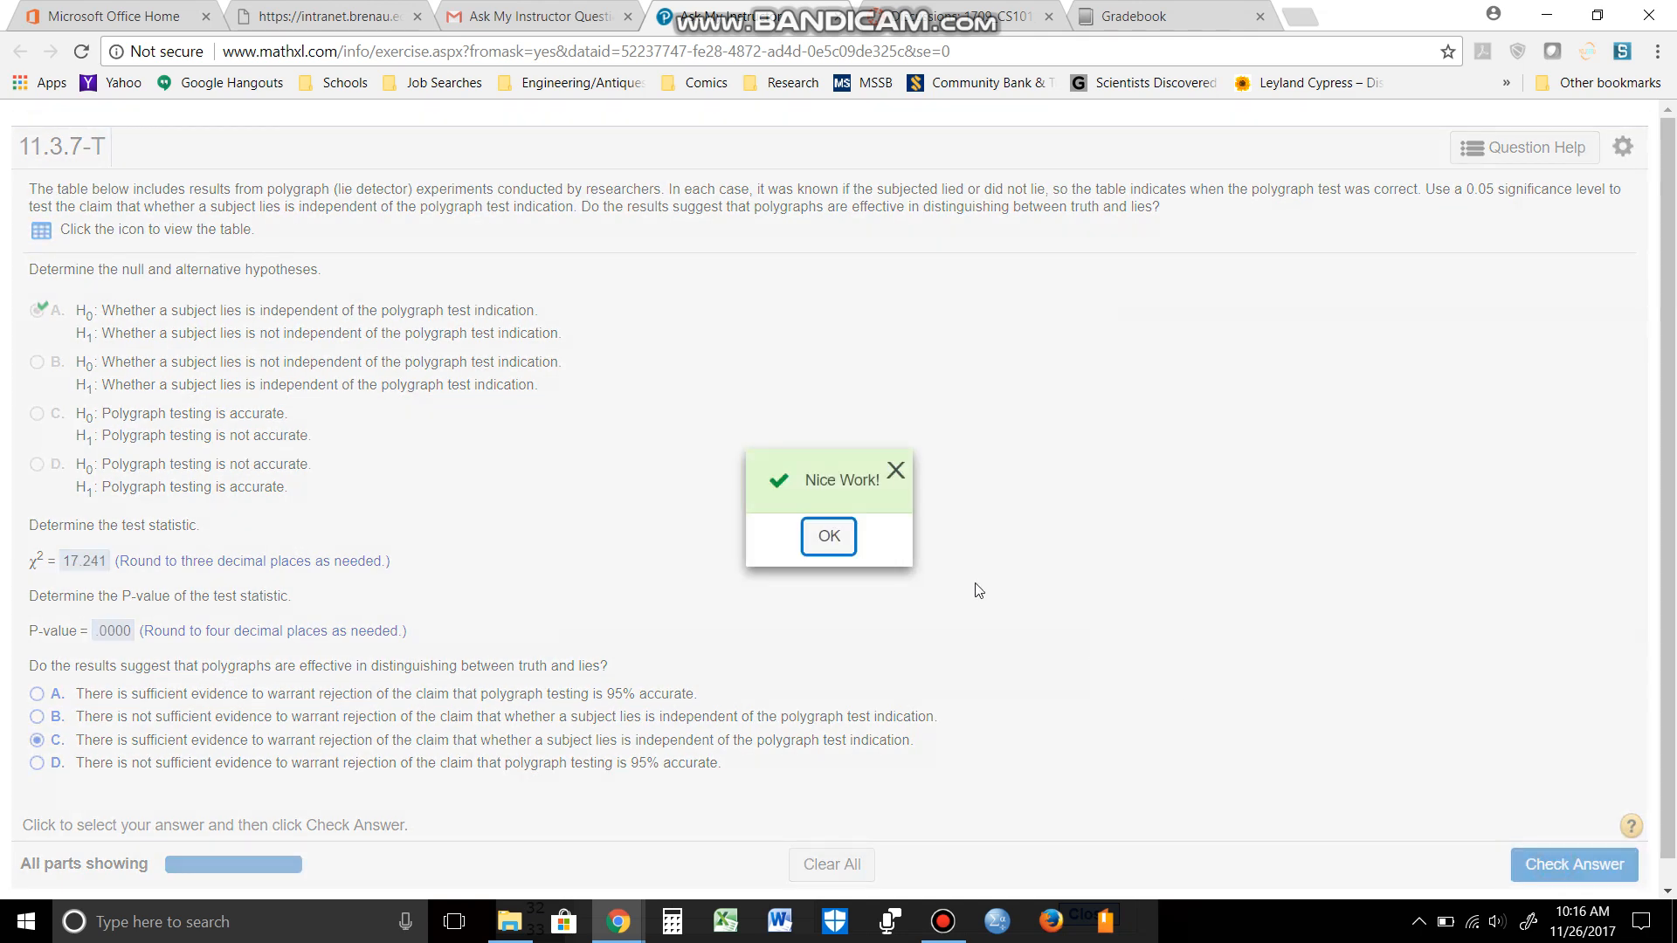
left_click(829, 536)
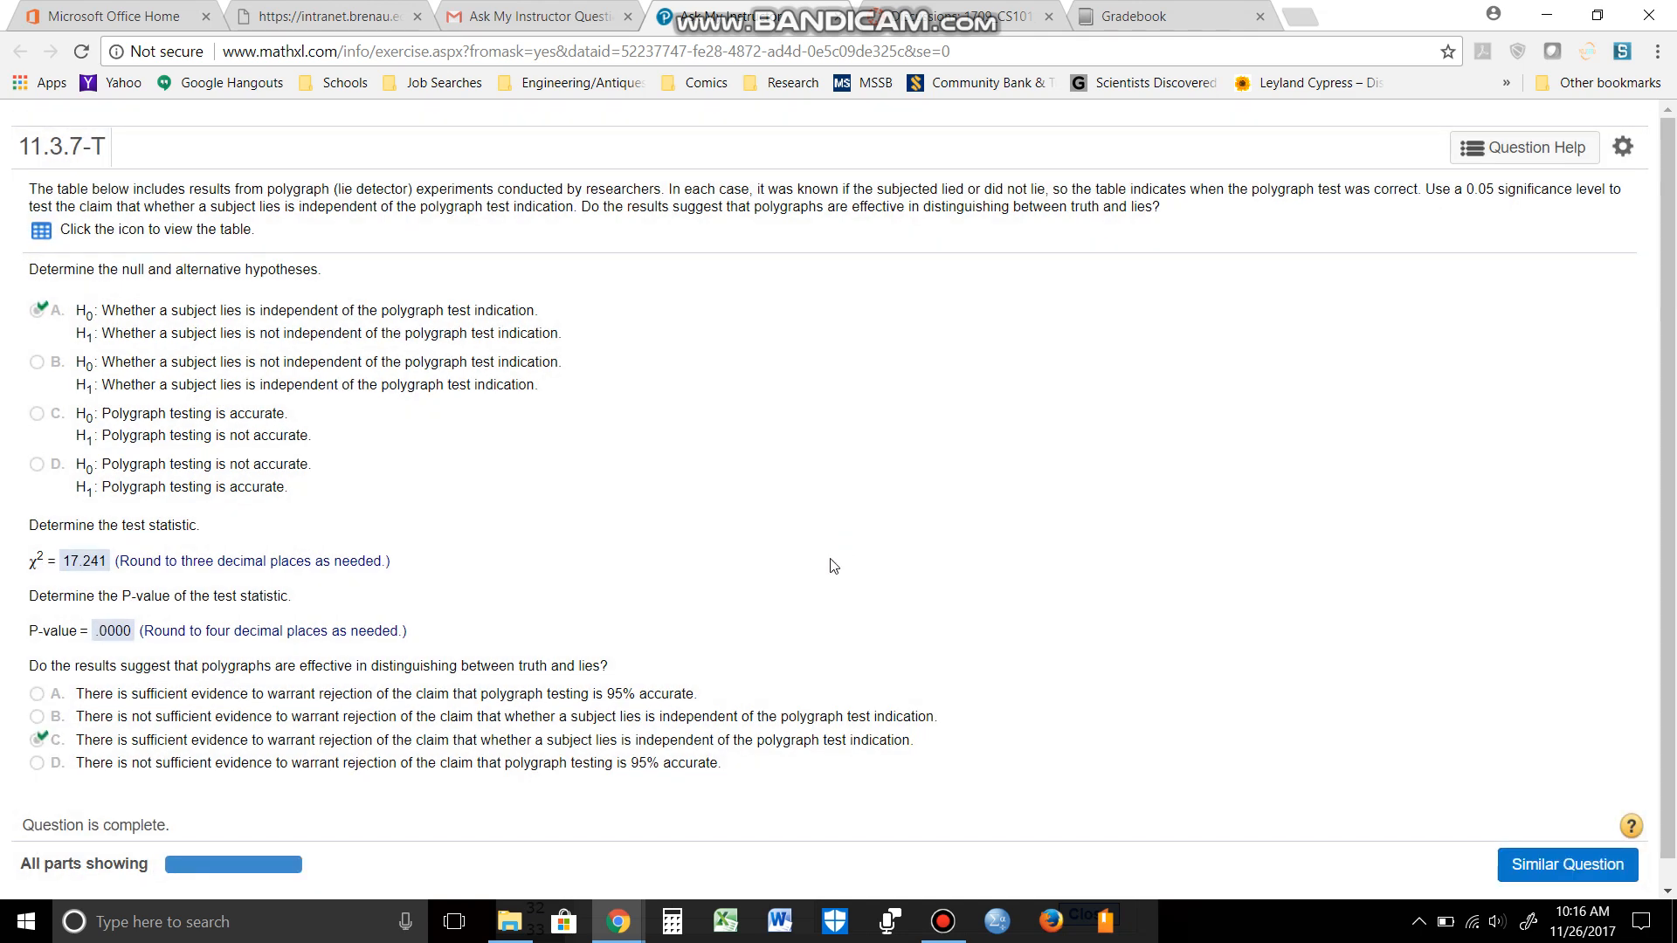
left_click(944, 921)
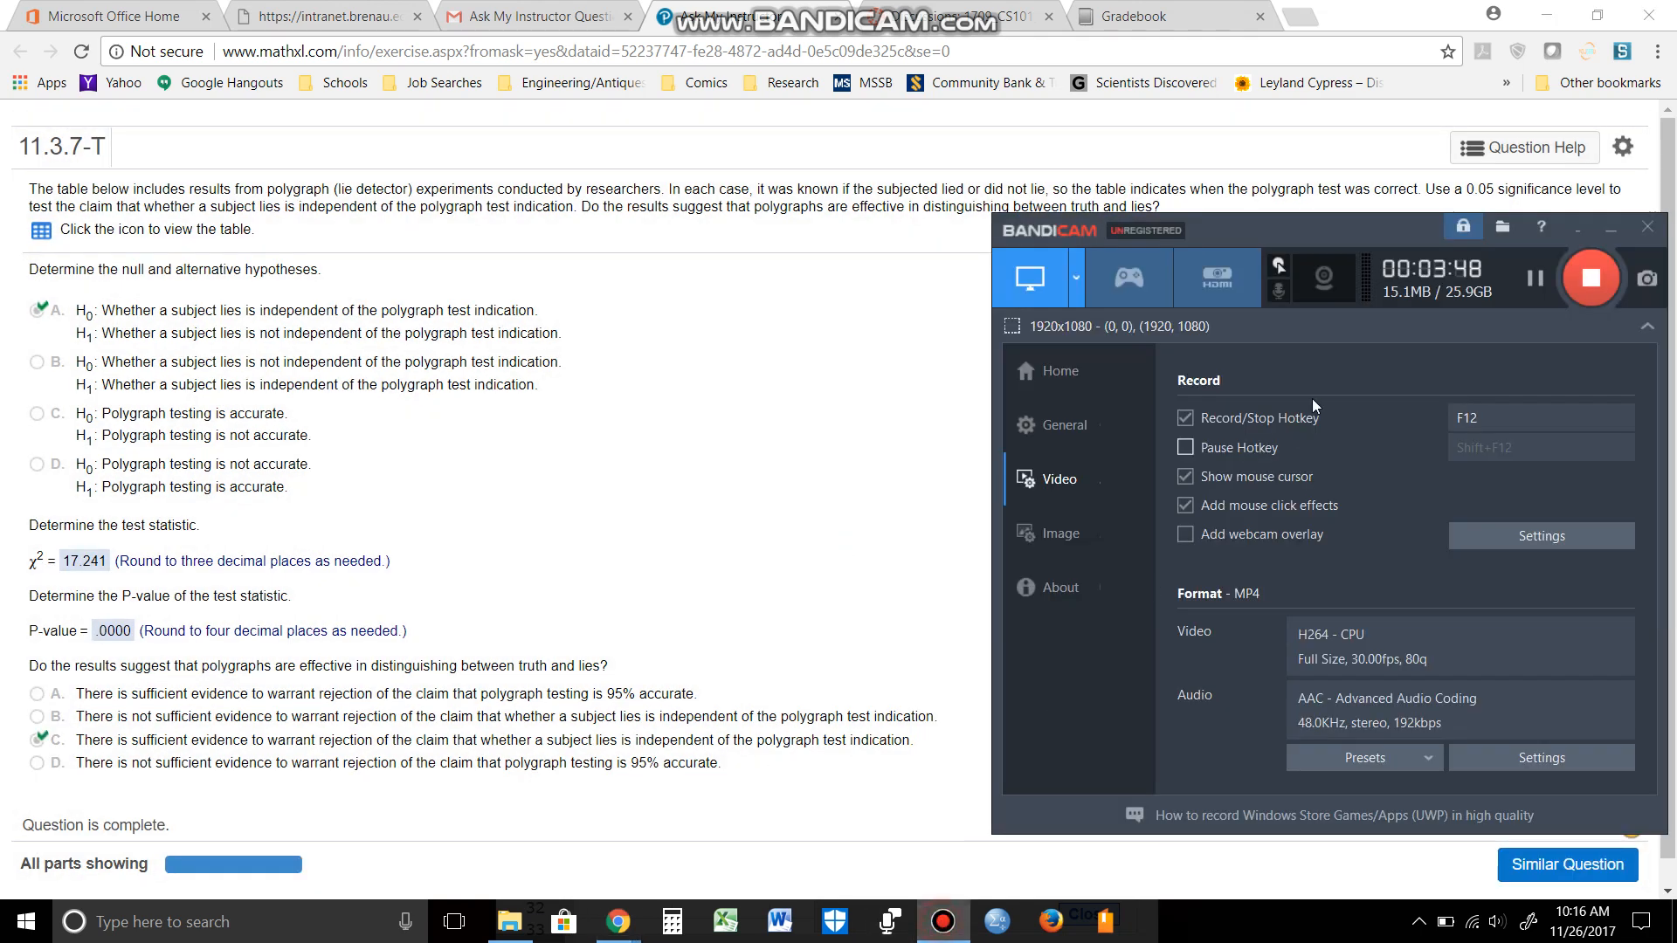